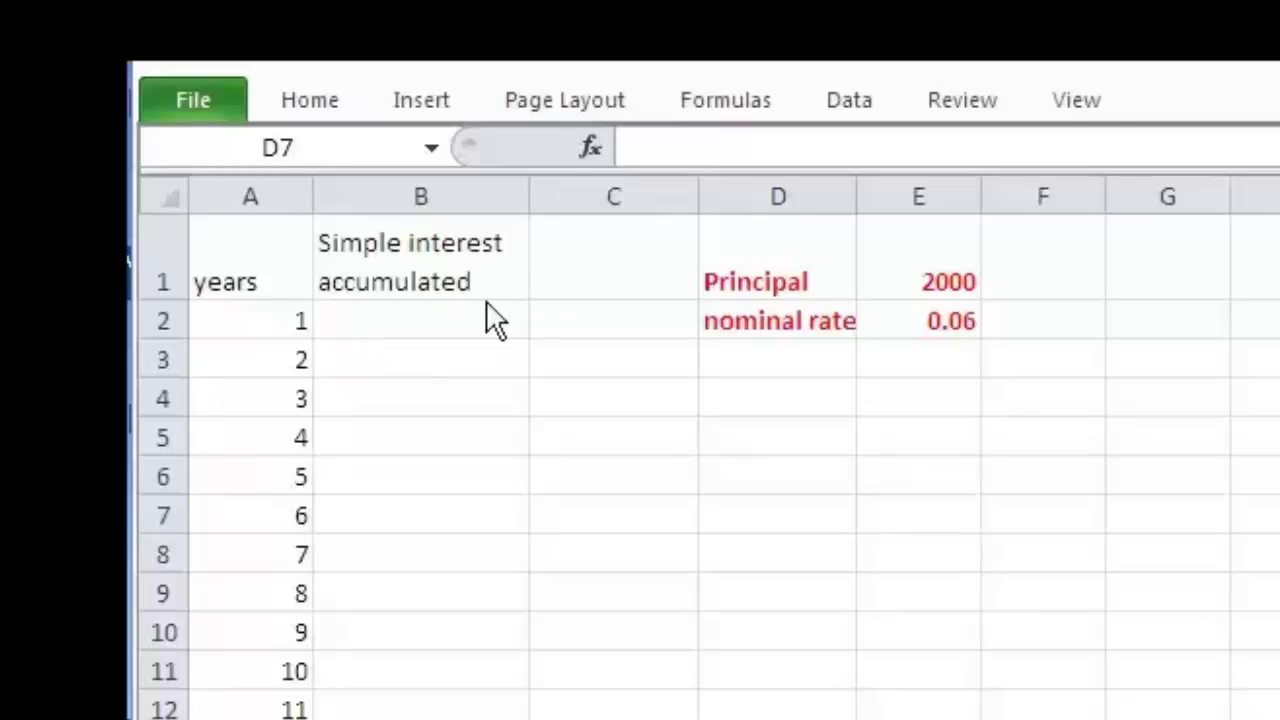
Step: Enter the year 1 simple interest formula =2000*(1+.06) in cell B2
{"action": "left_click", "coordinate": [632, 145]}
{"action": "left_click", "coordinate": [383, 312]}
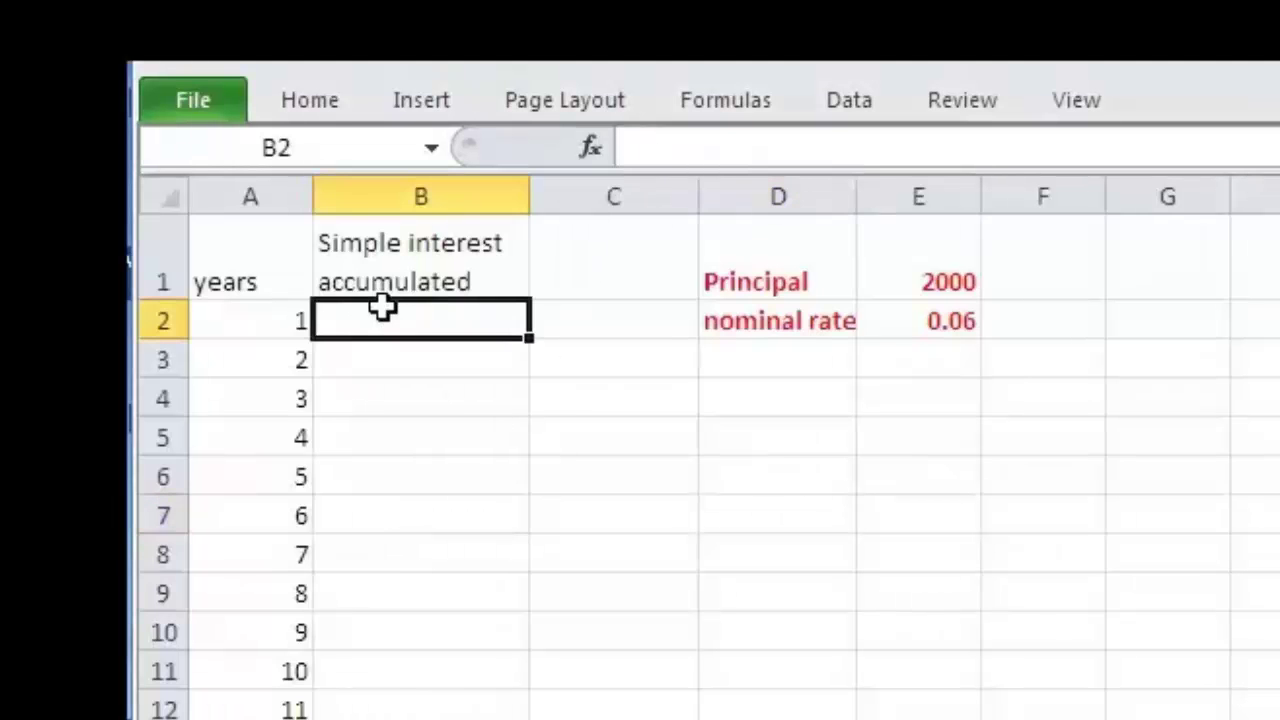
{"action": "left_click", "coordinate": [626, 145]}
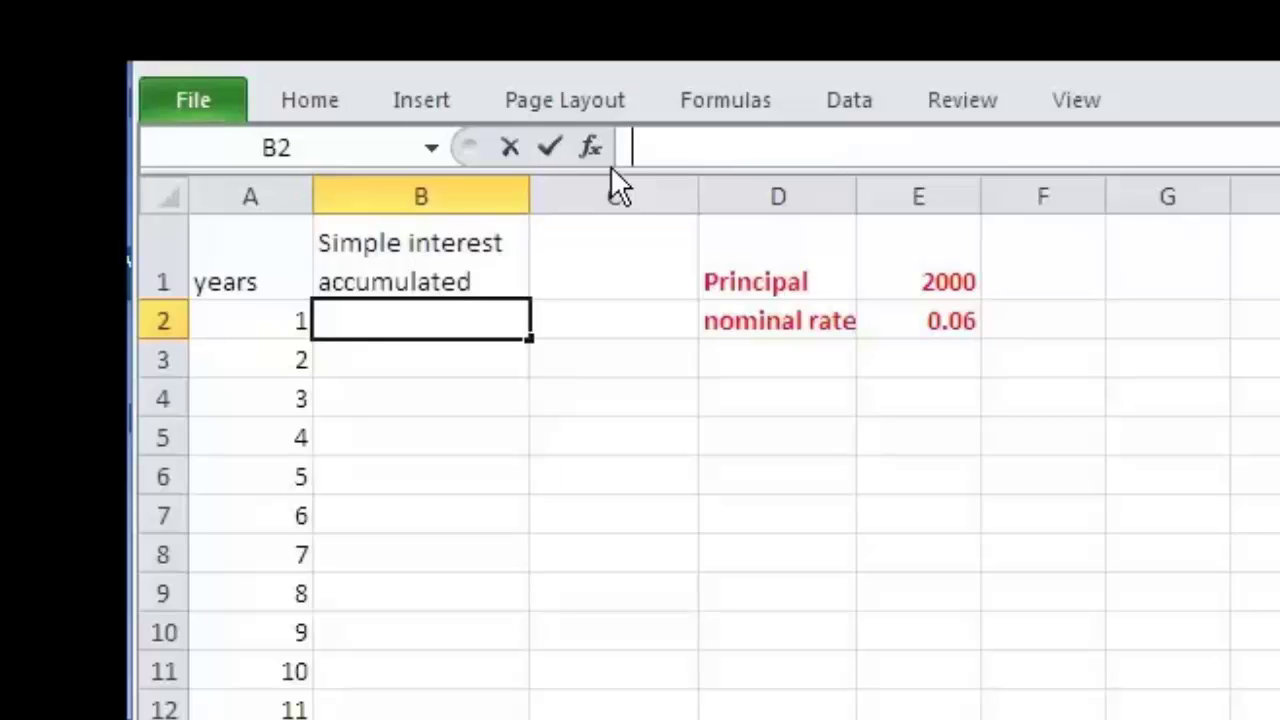
{"action": "type", "text": "="}
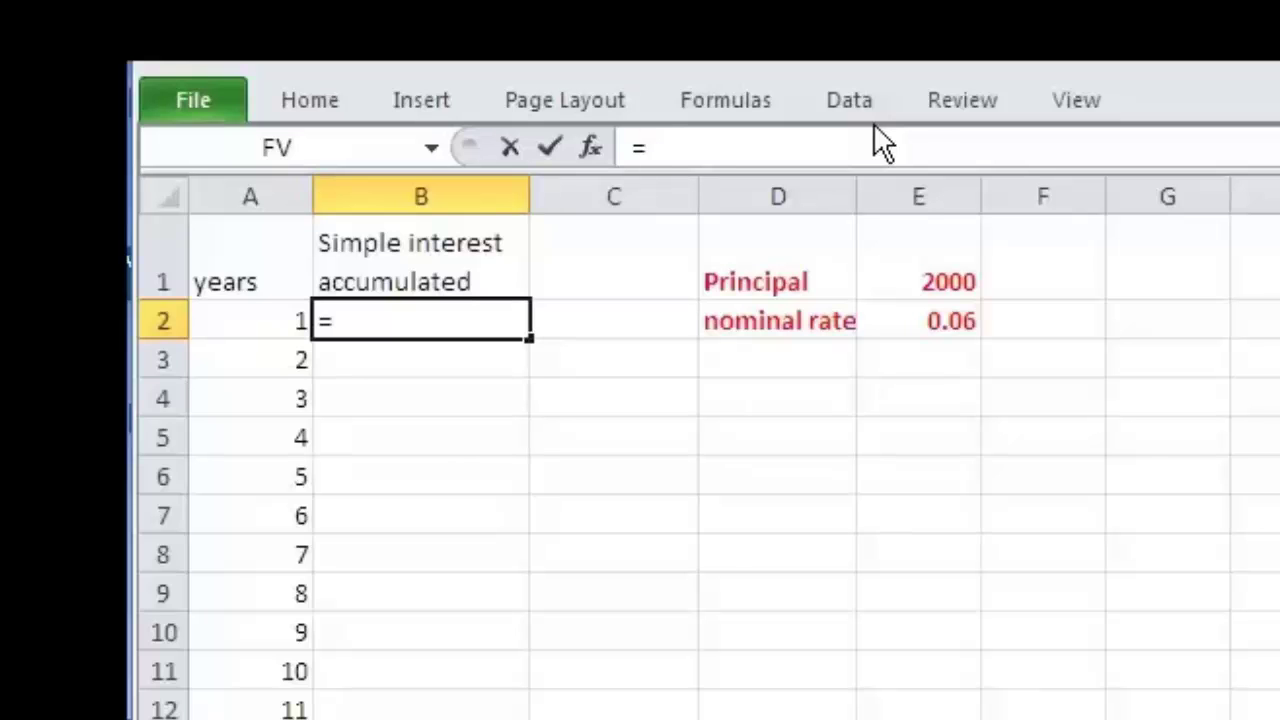
{"action": "type", "text": "2000"}
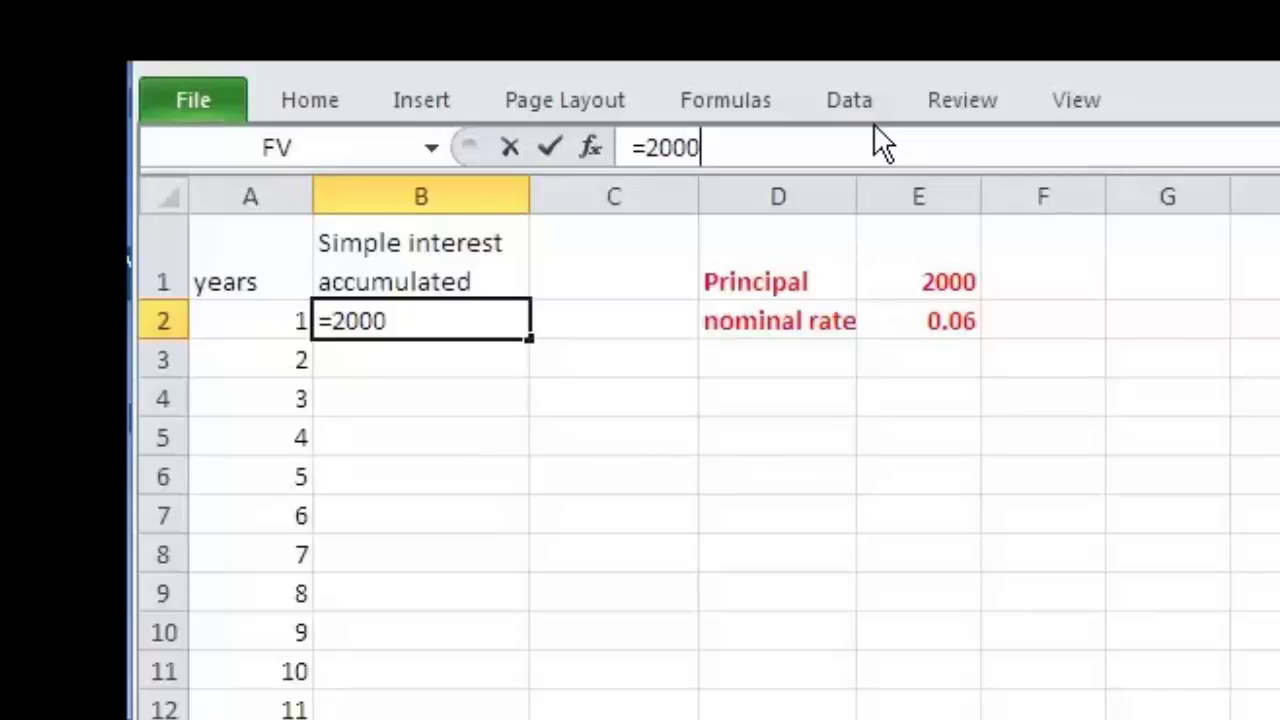
{"action": "type", "text": "*("}
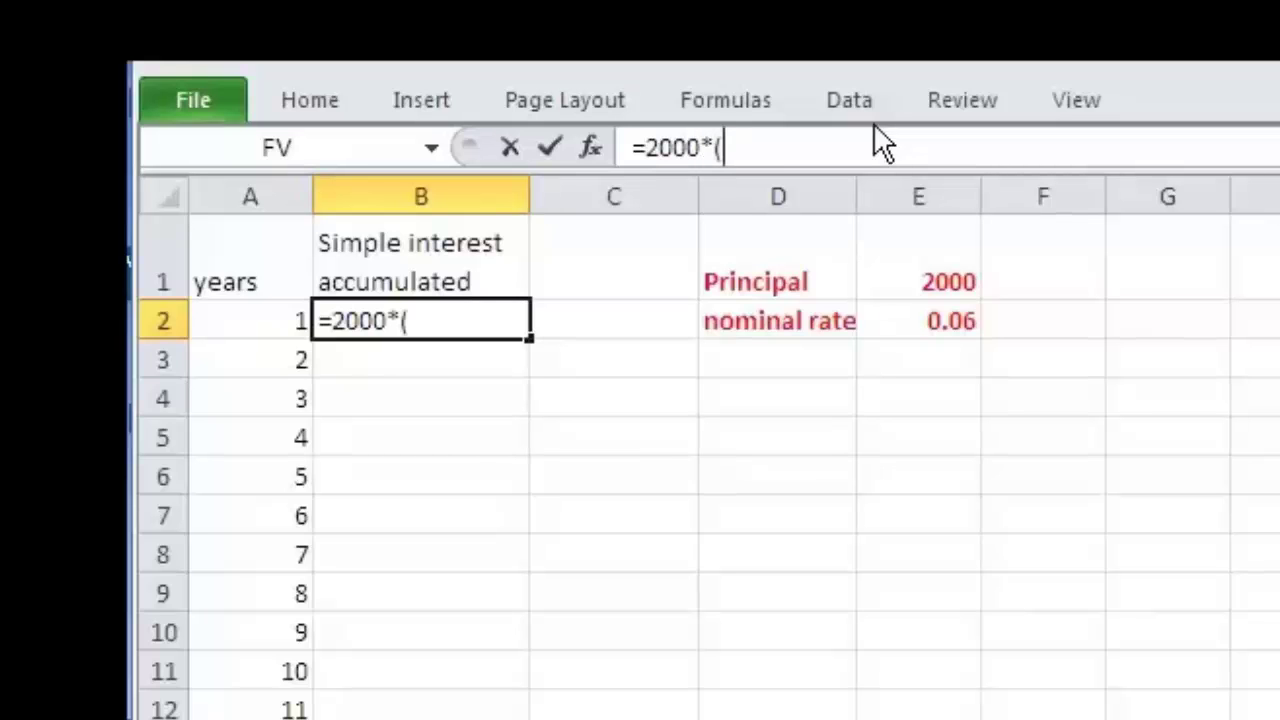
{"action": "type", "text": "1+"}
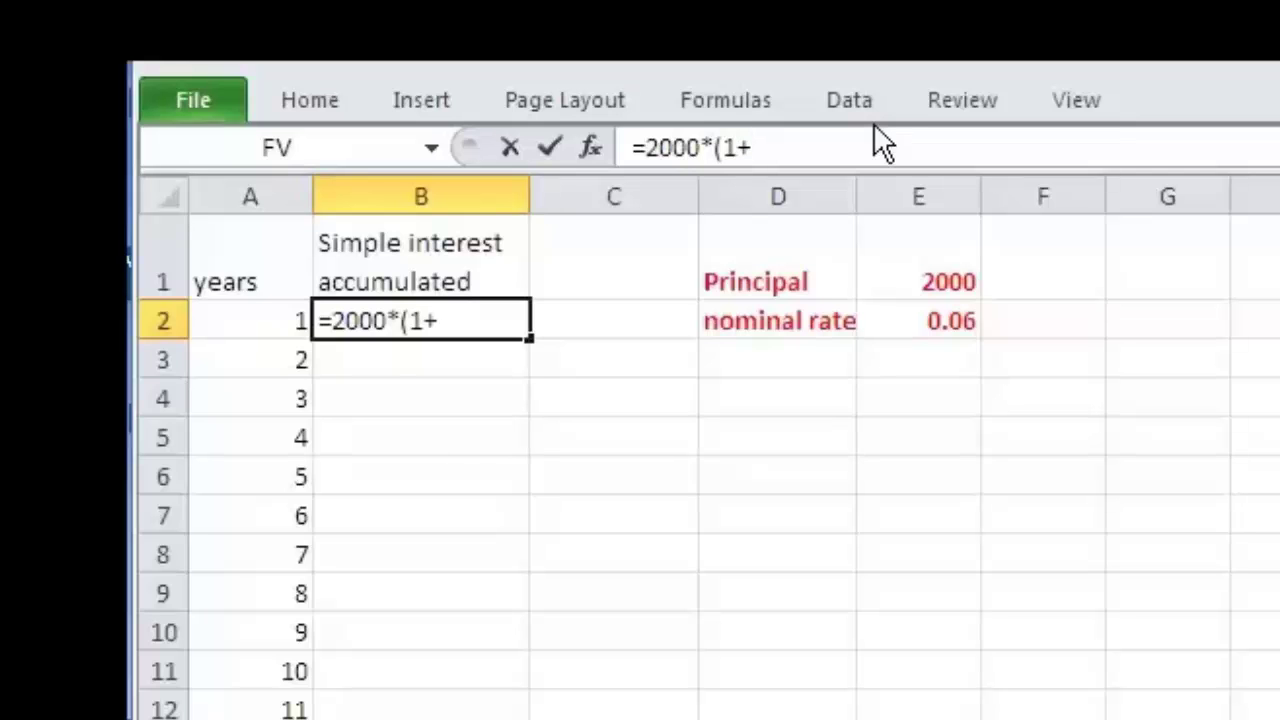
{"action": "type", "text": ".0"}
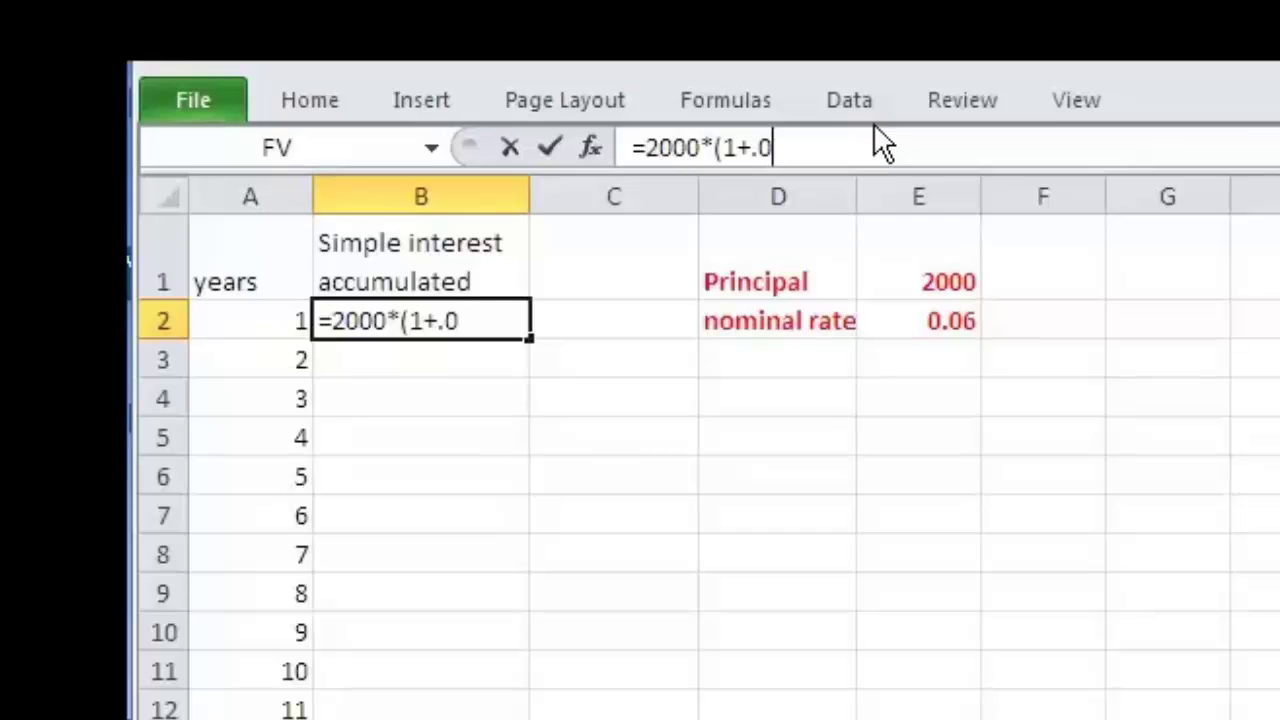
{"action": "type", "text": "6)"}
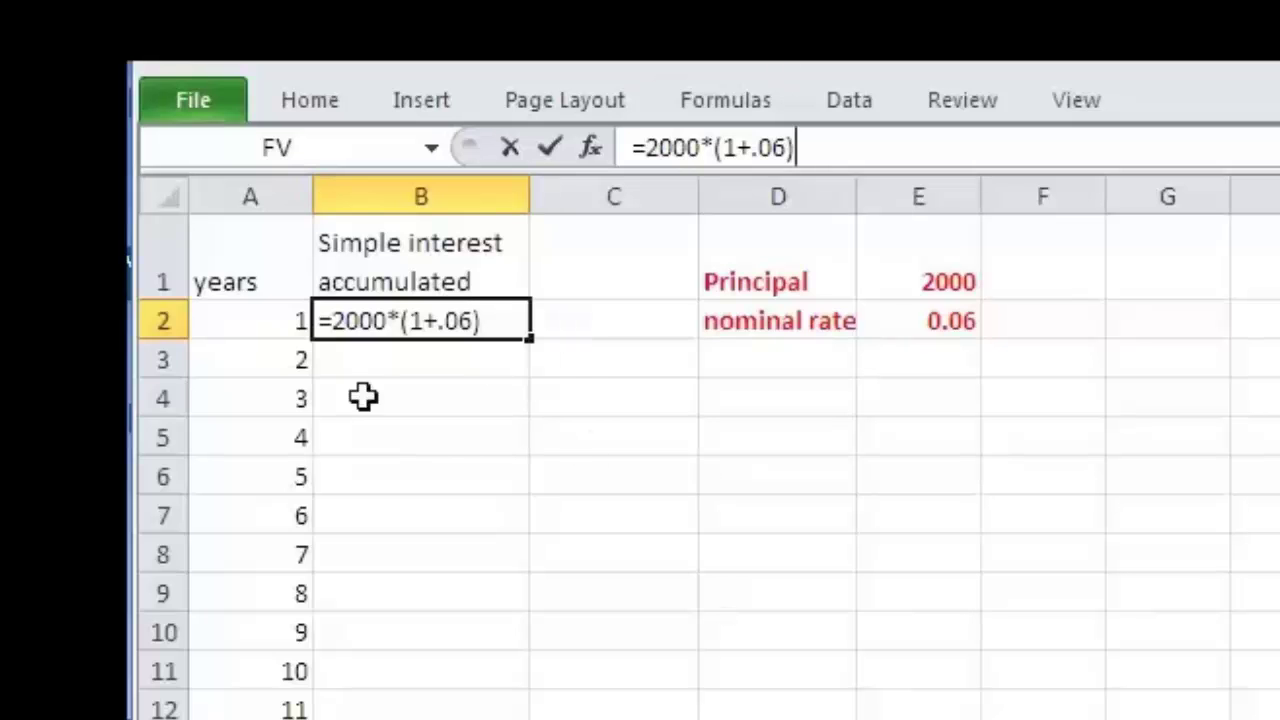
{"action": "left_click", "coordinate": [552, 150]}
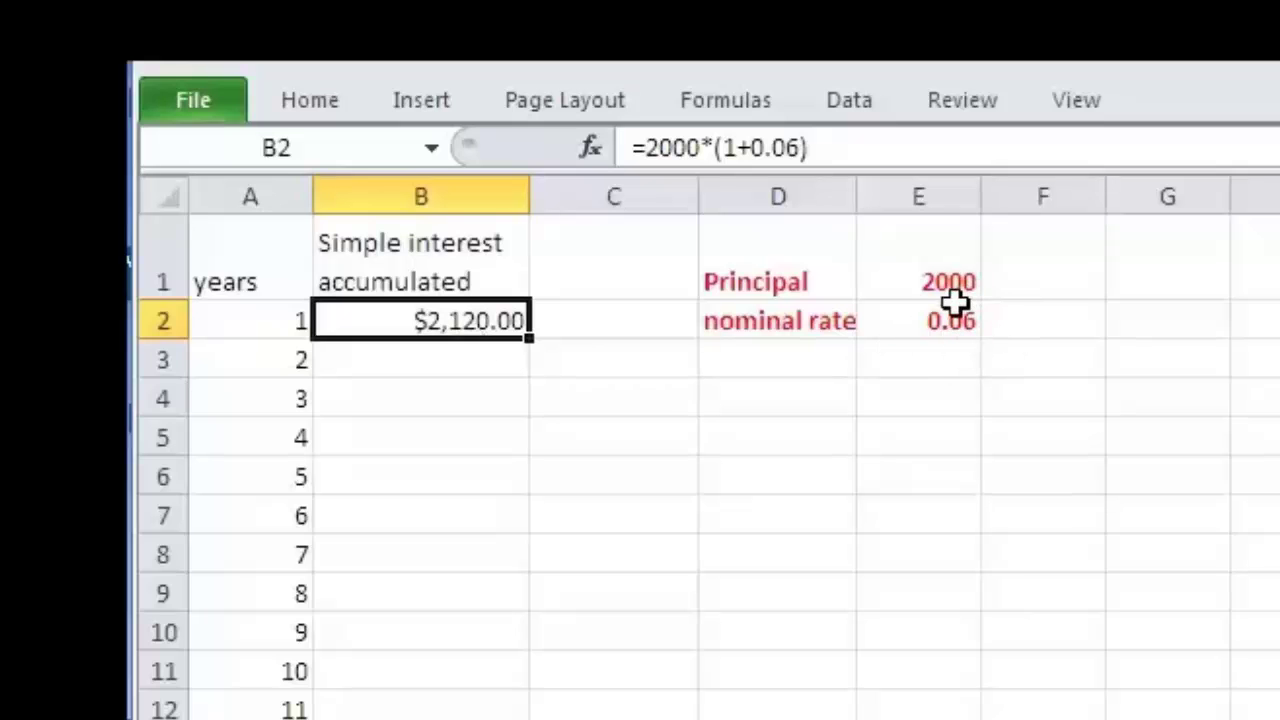
Step: Enter the year 2 simple interest formula =2000*(1+.06*2) in cell B3
{"action": "left_click", "coordinate": [474, 363]}
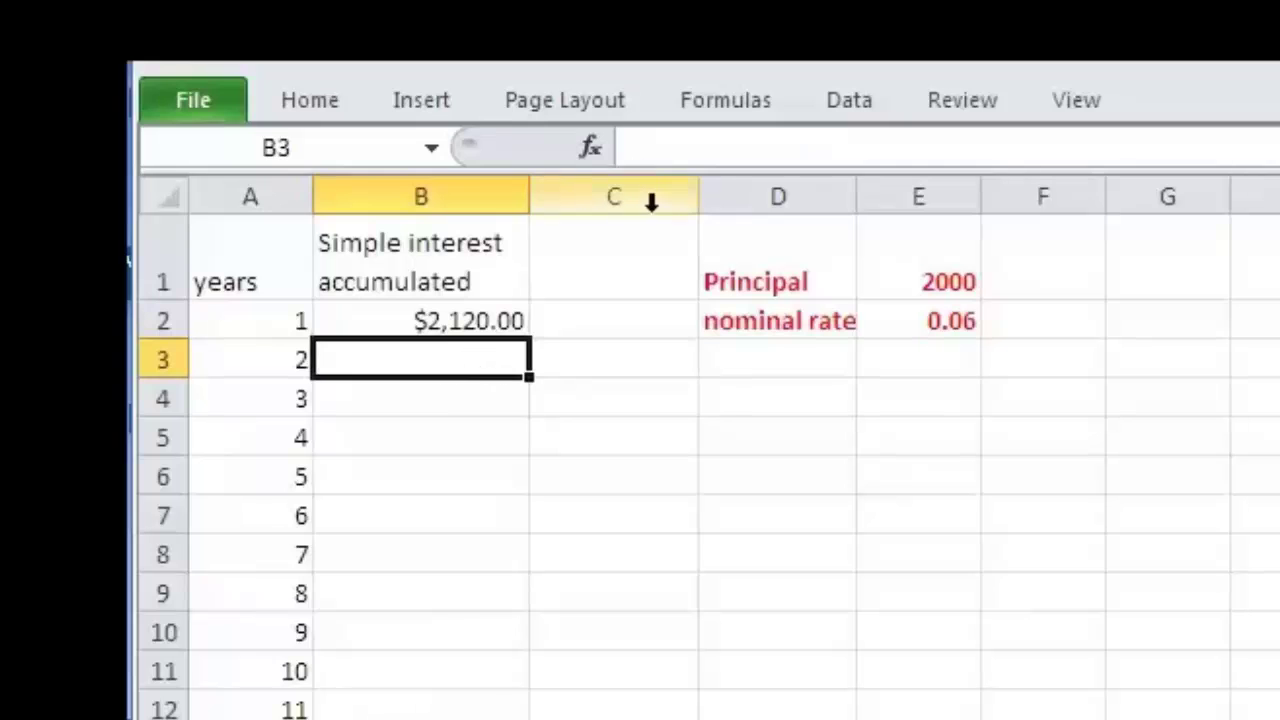
{"action": "left_click", "coordinate": [630, 147]}
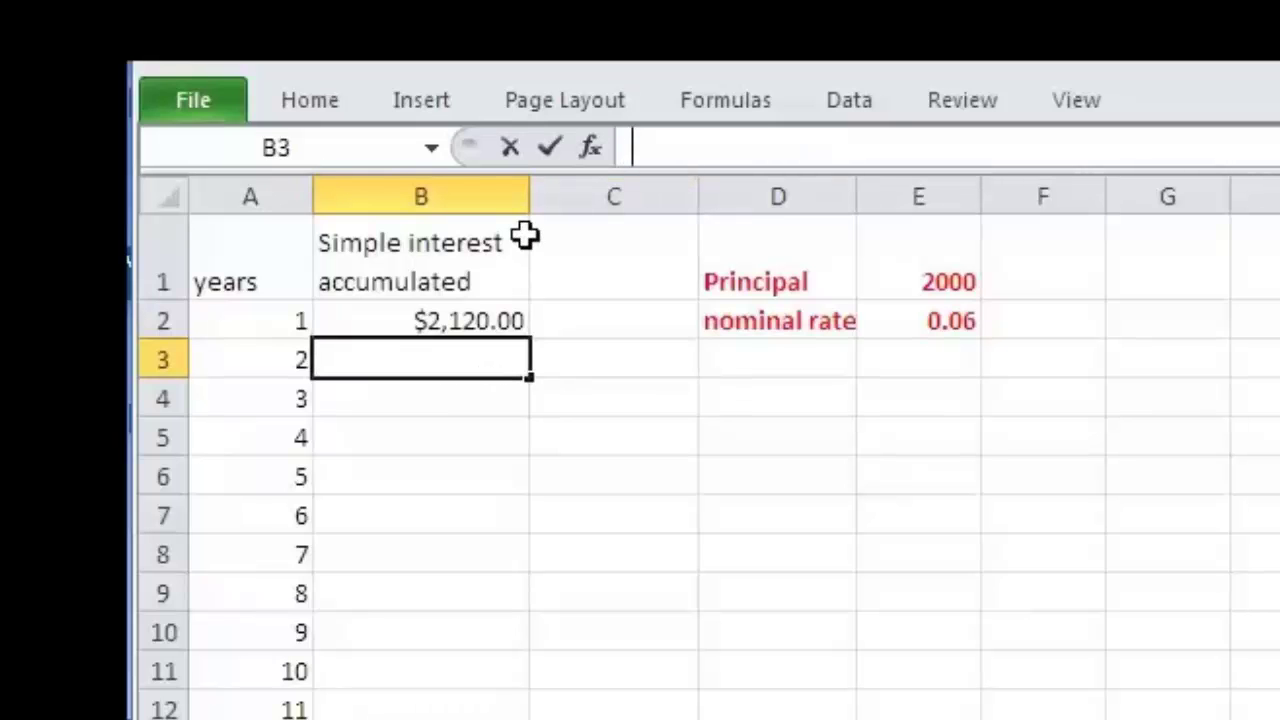
{"action": "type", "text": "=2000"}
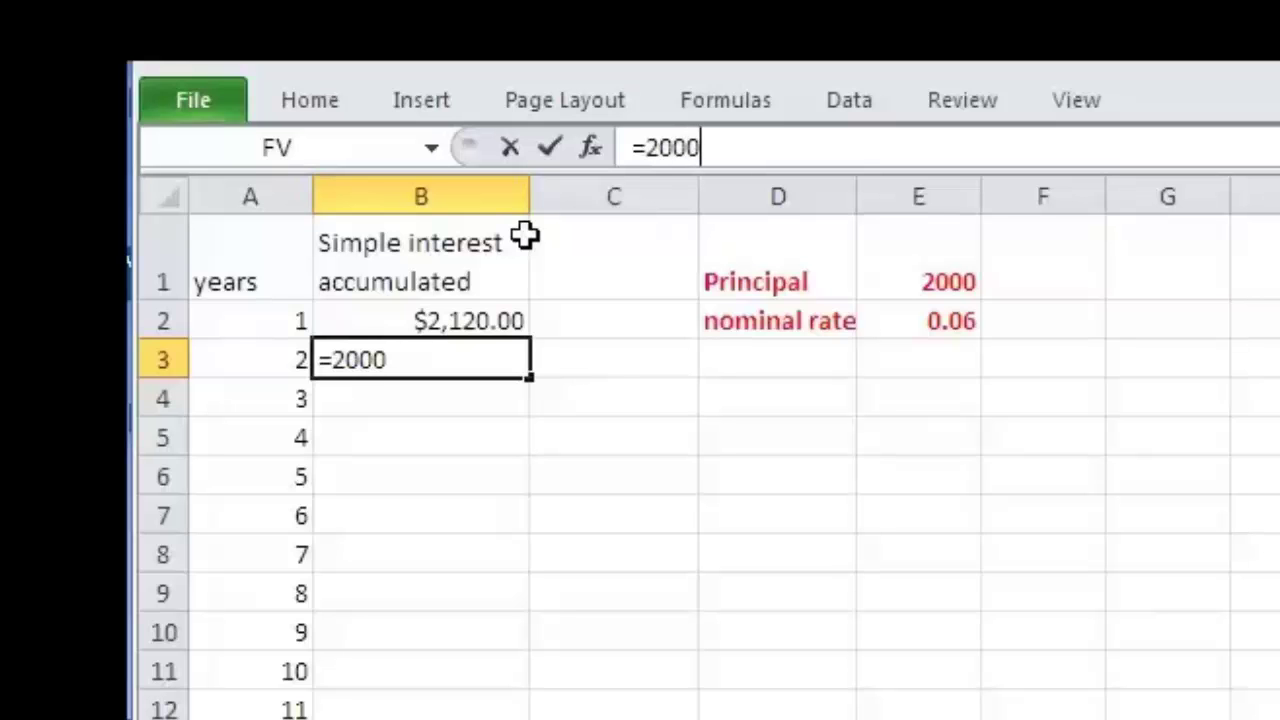
{"action": "type", "text": "*("}
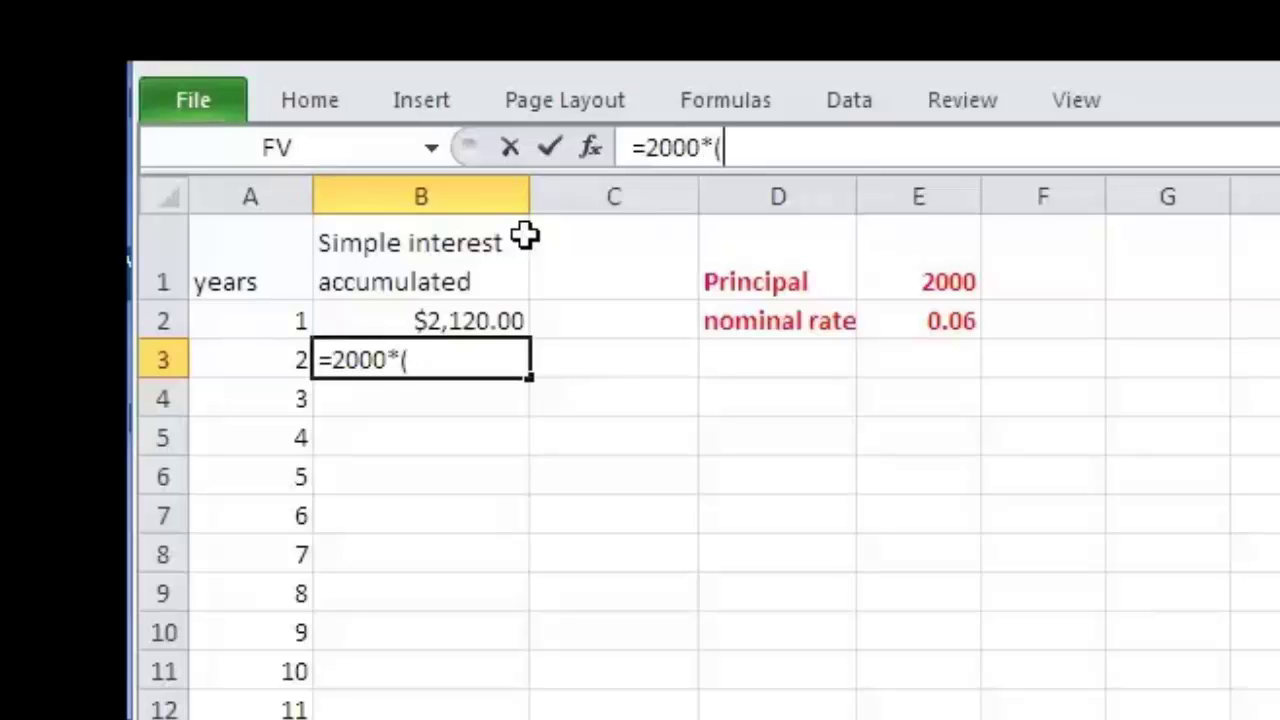
{"action": "type", "text": "1+.06"}
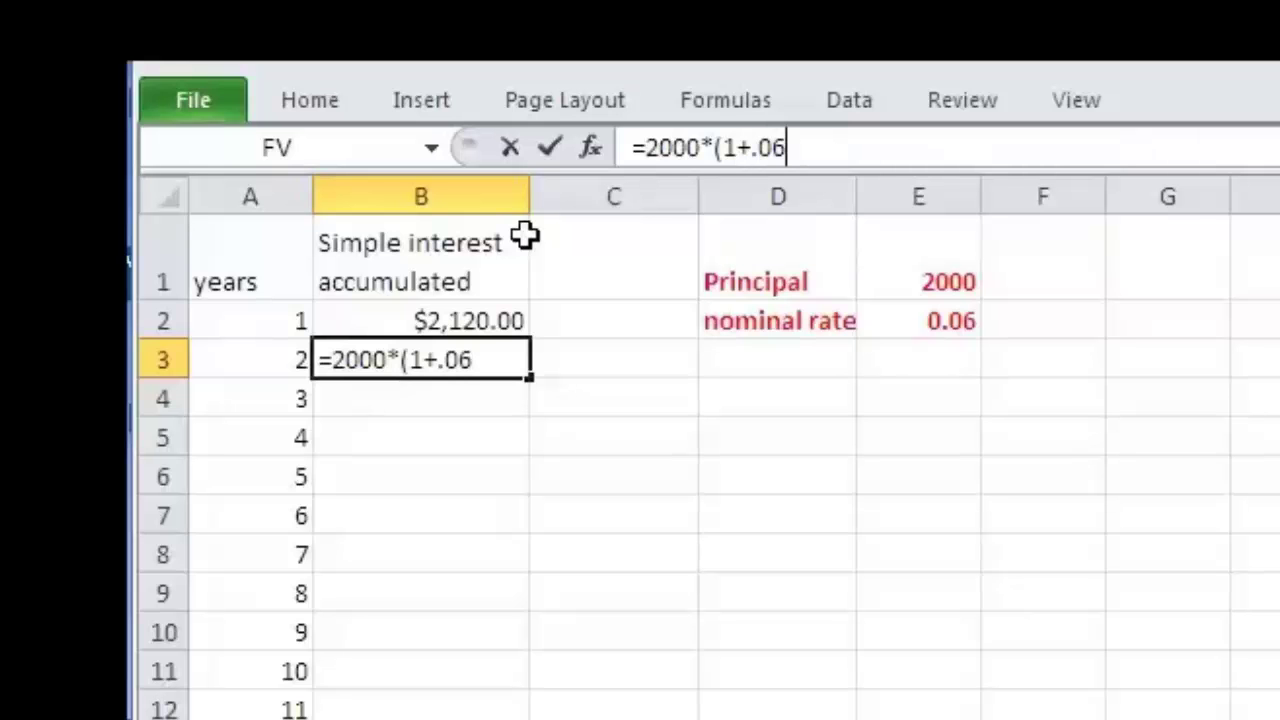
{"action": "type", "text": "*"}
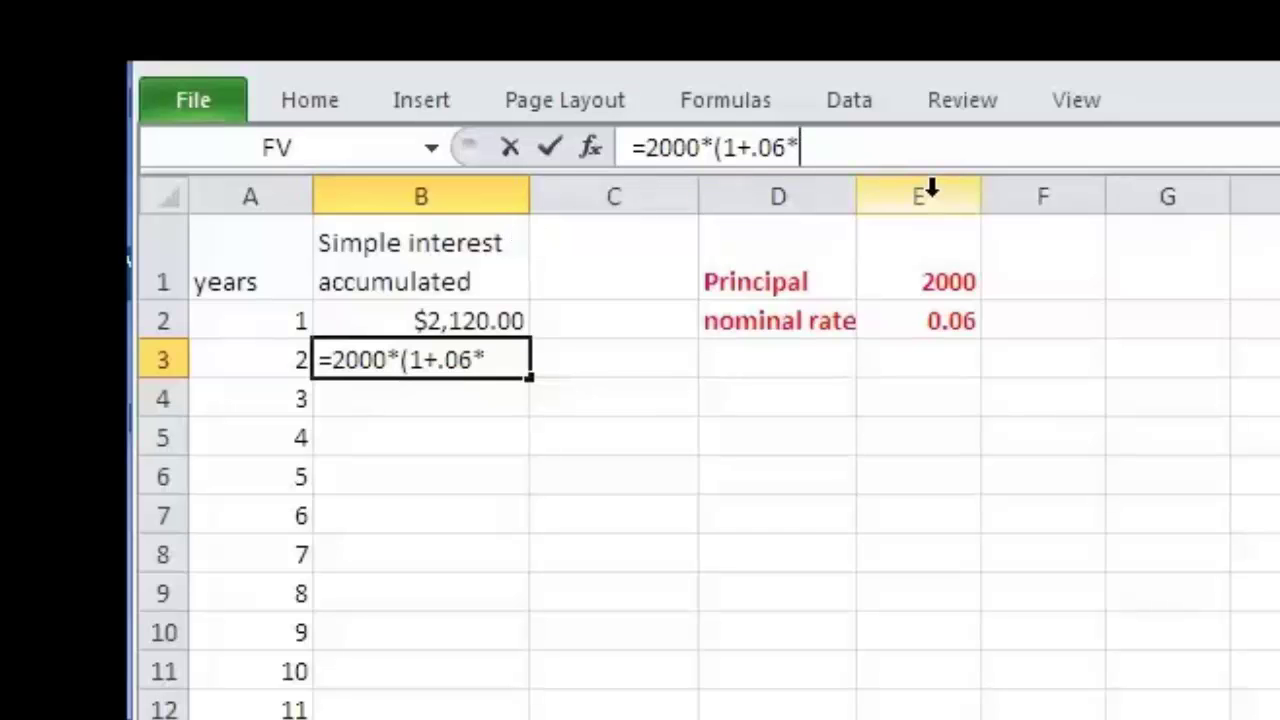
{"action": "type", "text": "2)"}
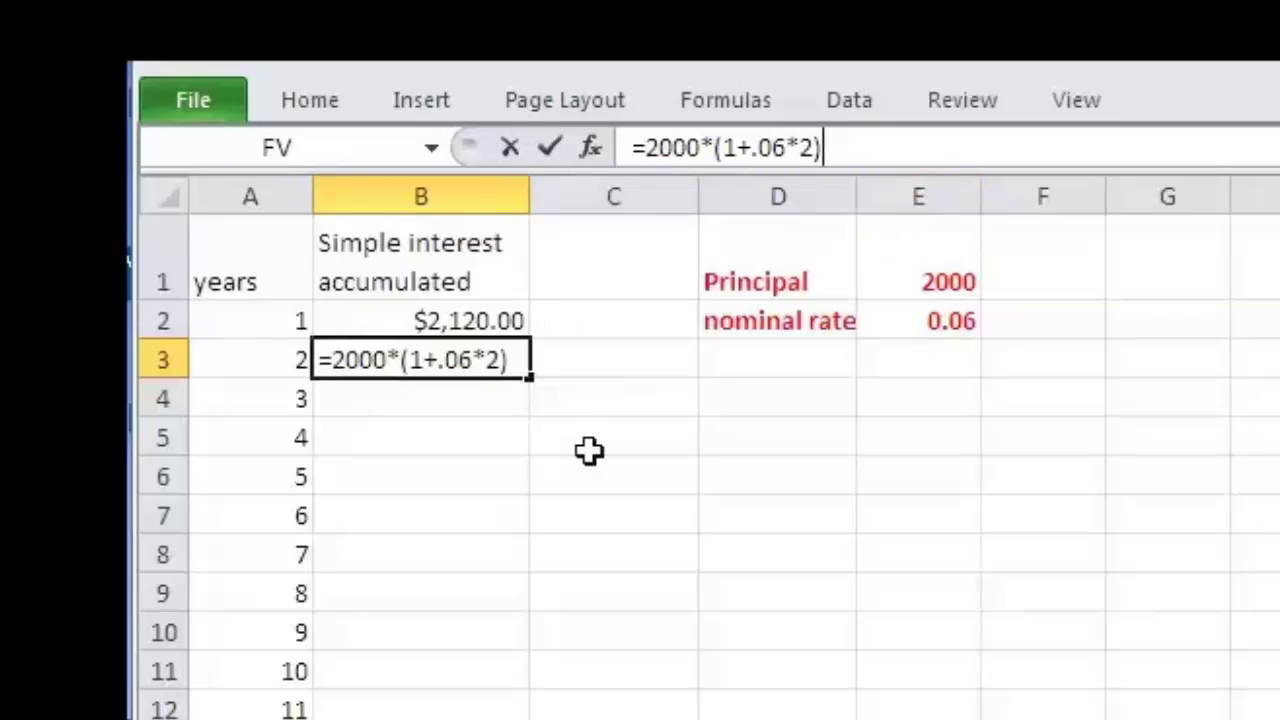
{"action": "left_click", "coordinate": [556, 146]}
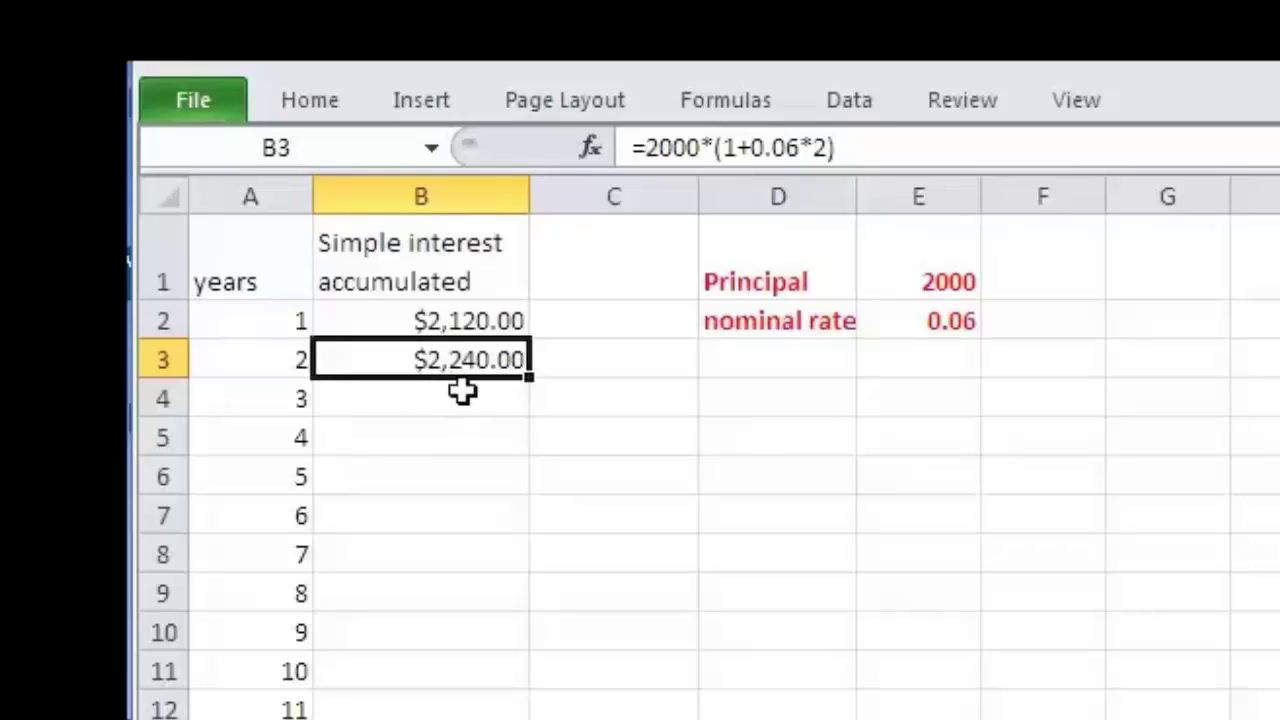
Step: Add the year multiplier to the formula in B2 so it reads =2000*(1+0.06*1)
{"action": "left_click", "coordinate": [462, 320]}
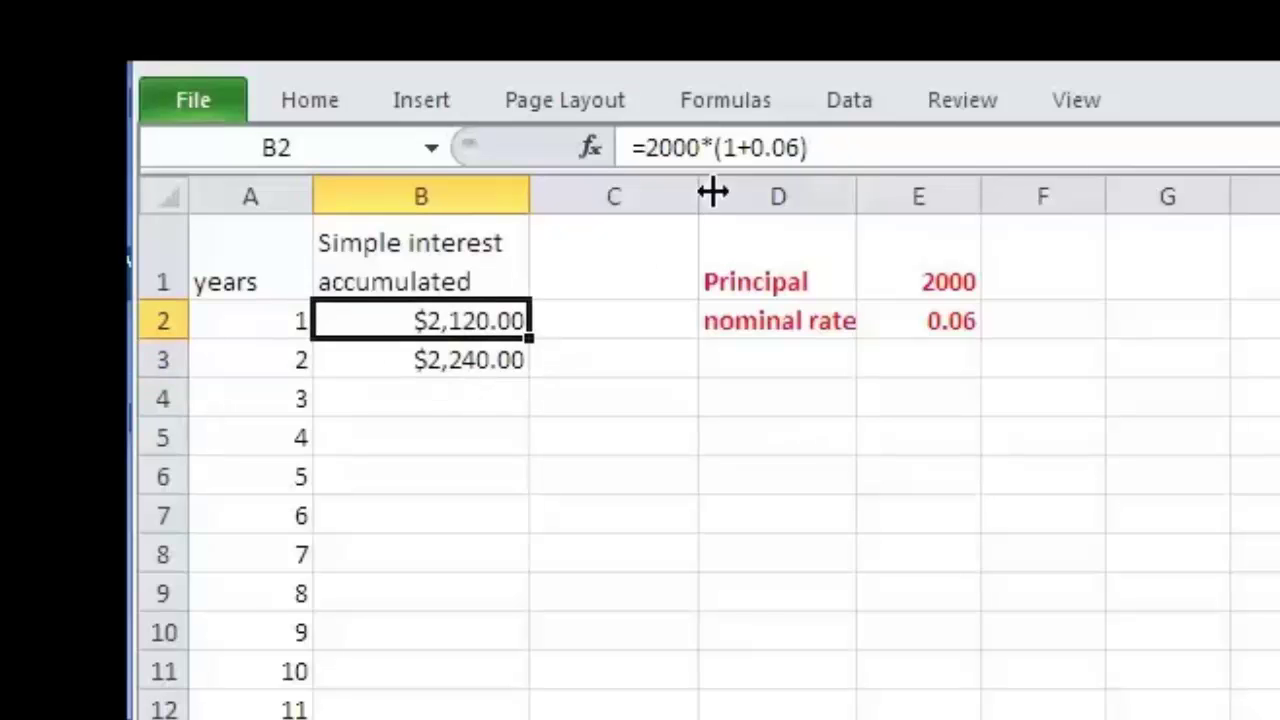
{"action": "left_click", "coordinate": [795, 147]}
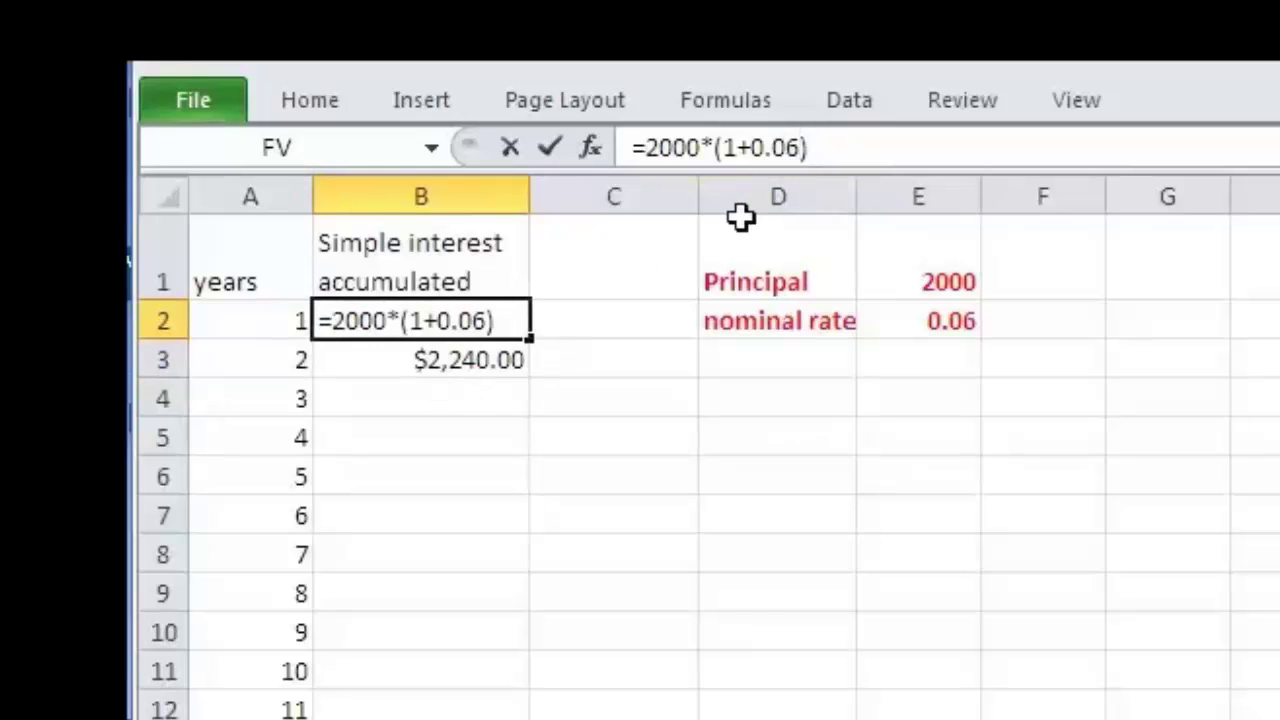
{"action": "type", "text": "*"}
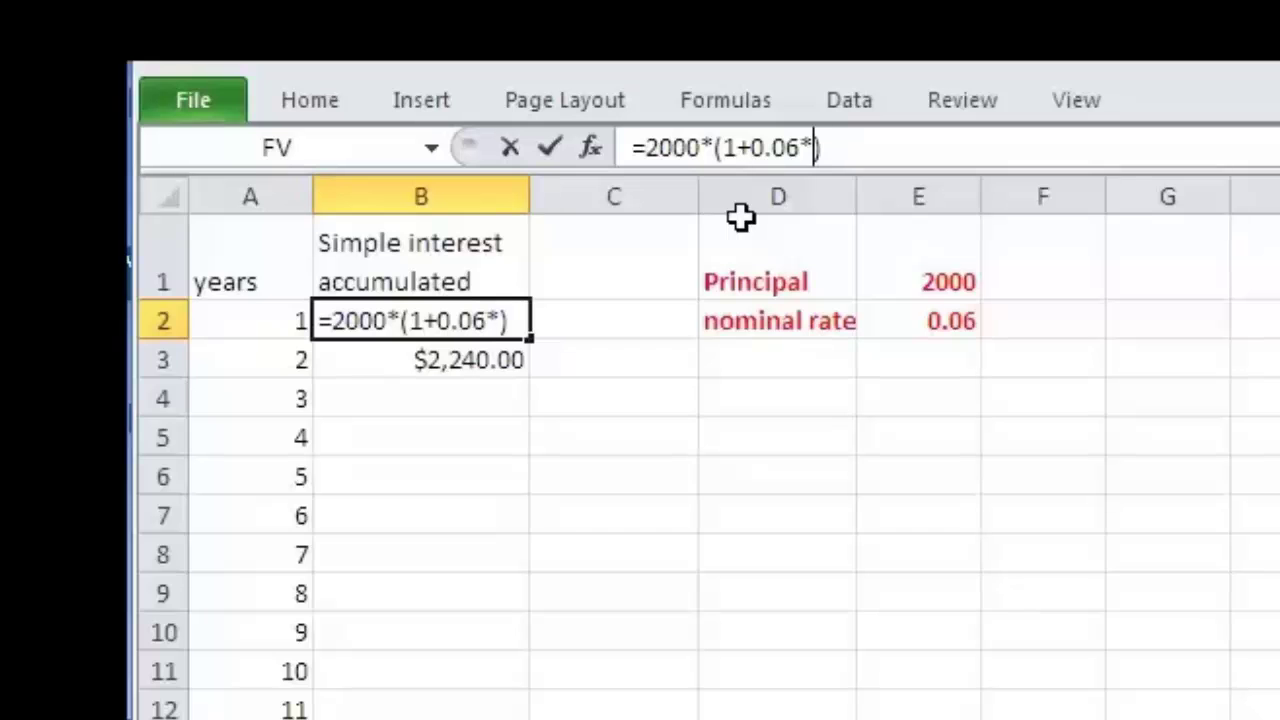
{"action": "type", "text": "1"}
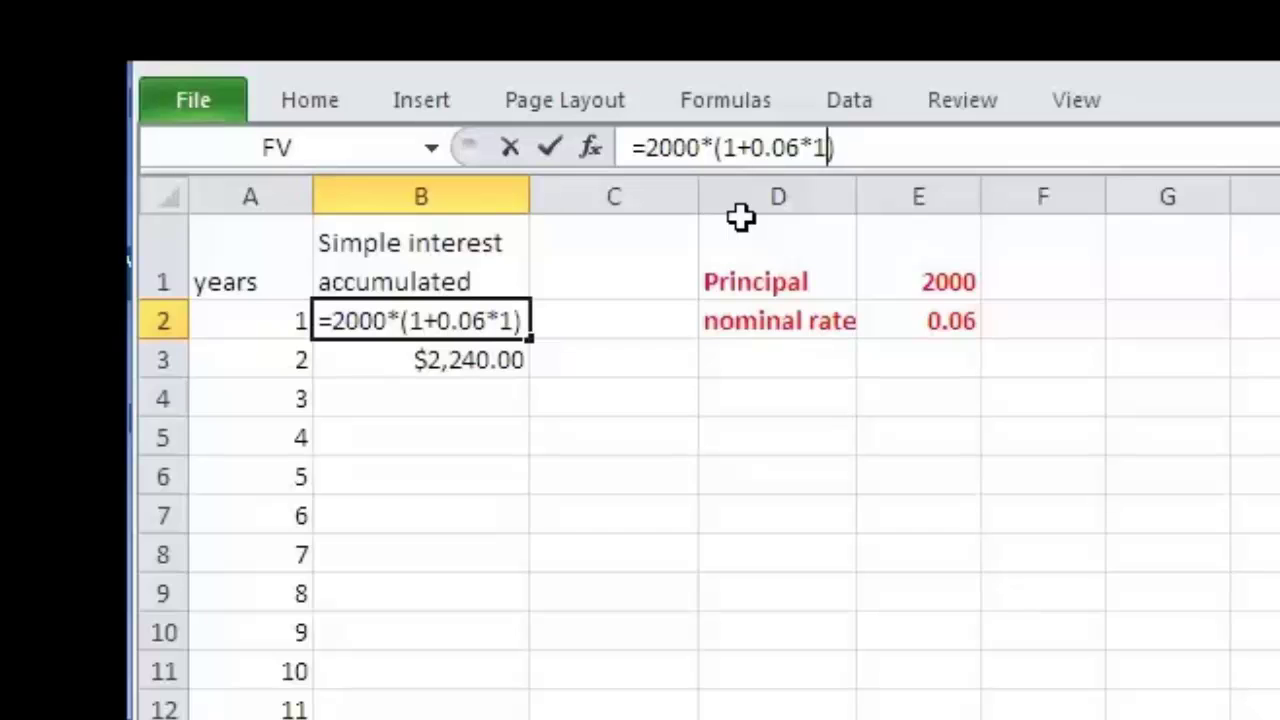
{"action": "left_click", "coordinate": [551, 148]}
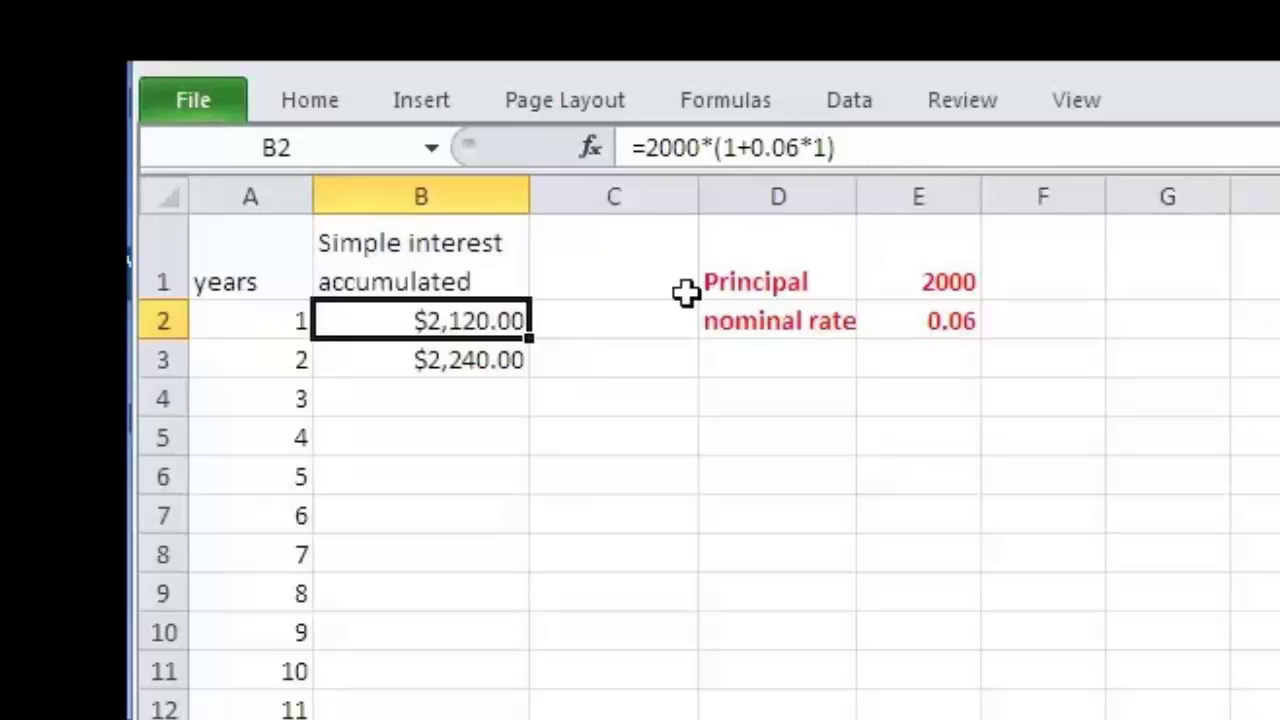
Step: Compare the formulas in B2 and B3, then fill B3's formula down to B4 and check the copy
{"action": "left_click", "coordinate": [518, 358]}
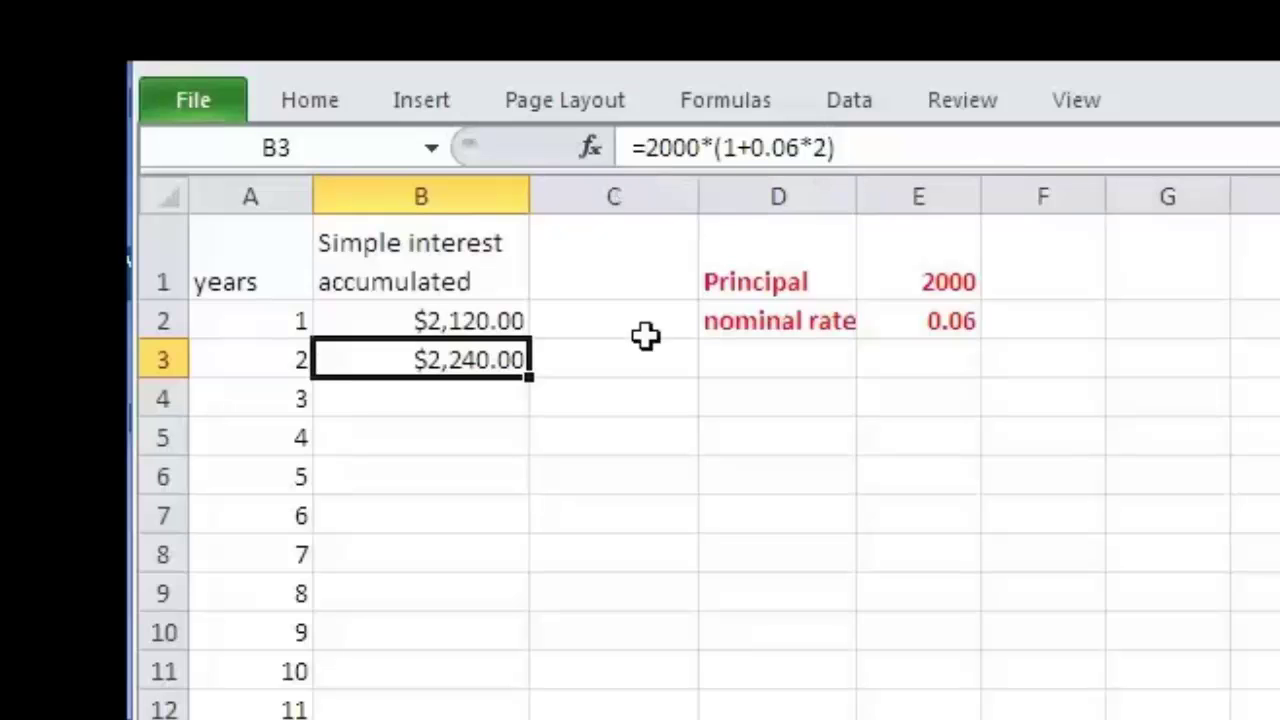
{"action": "left_click", "coordinate": [463, 327]}
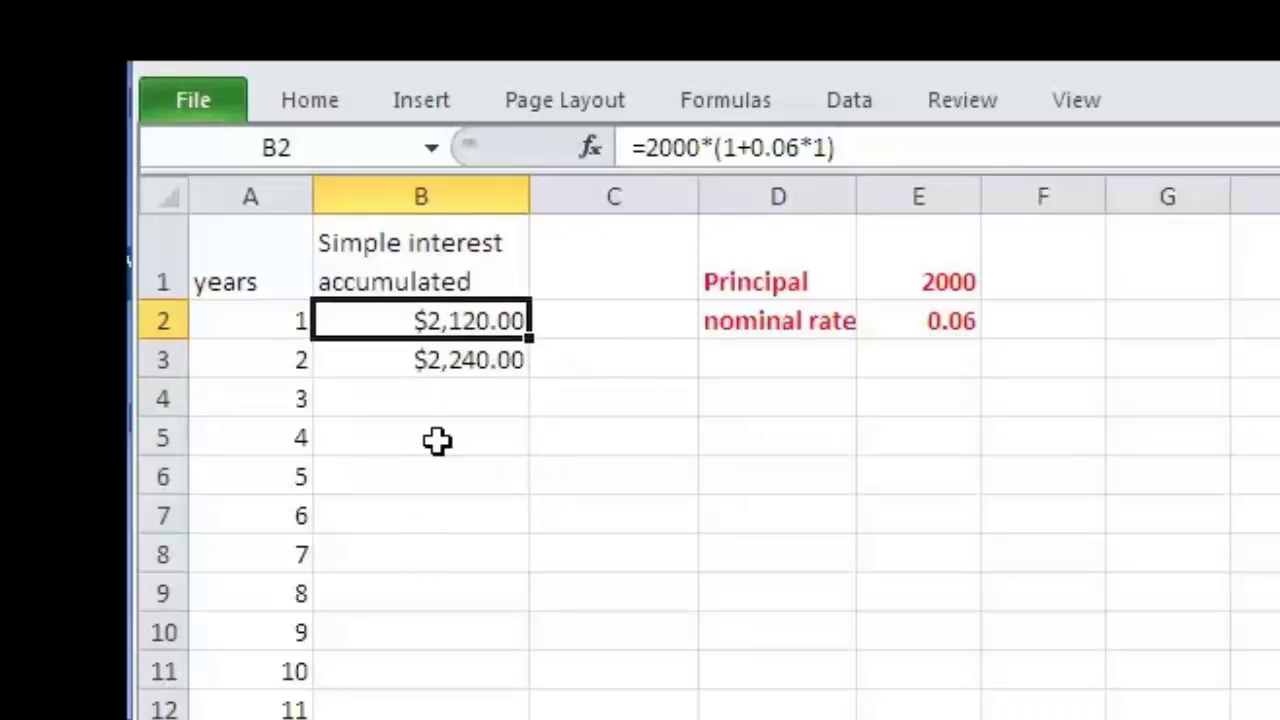
{"action": "left_click", "coordinate": [437, 362]}
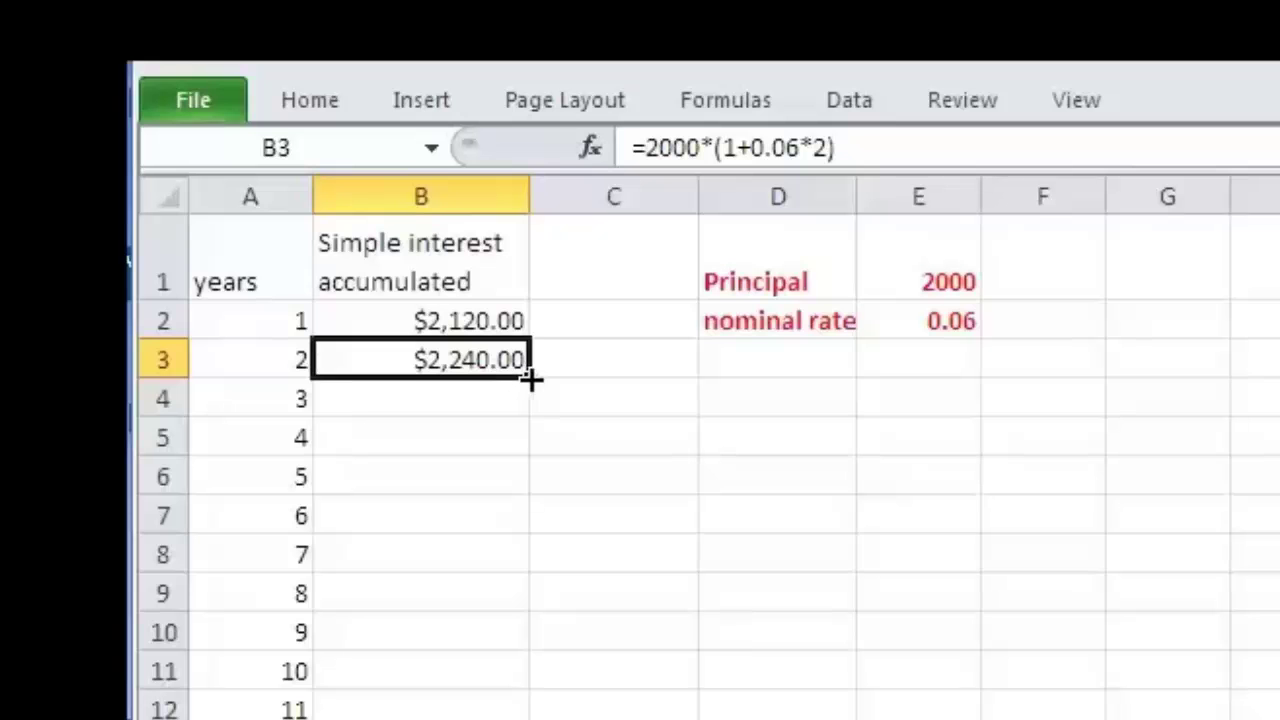
{"action": "left_click_drag", "start_coordinate": [529, 380], "coordinate": [536, 414]}
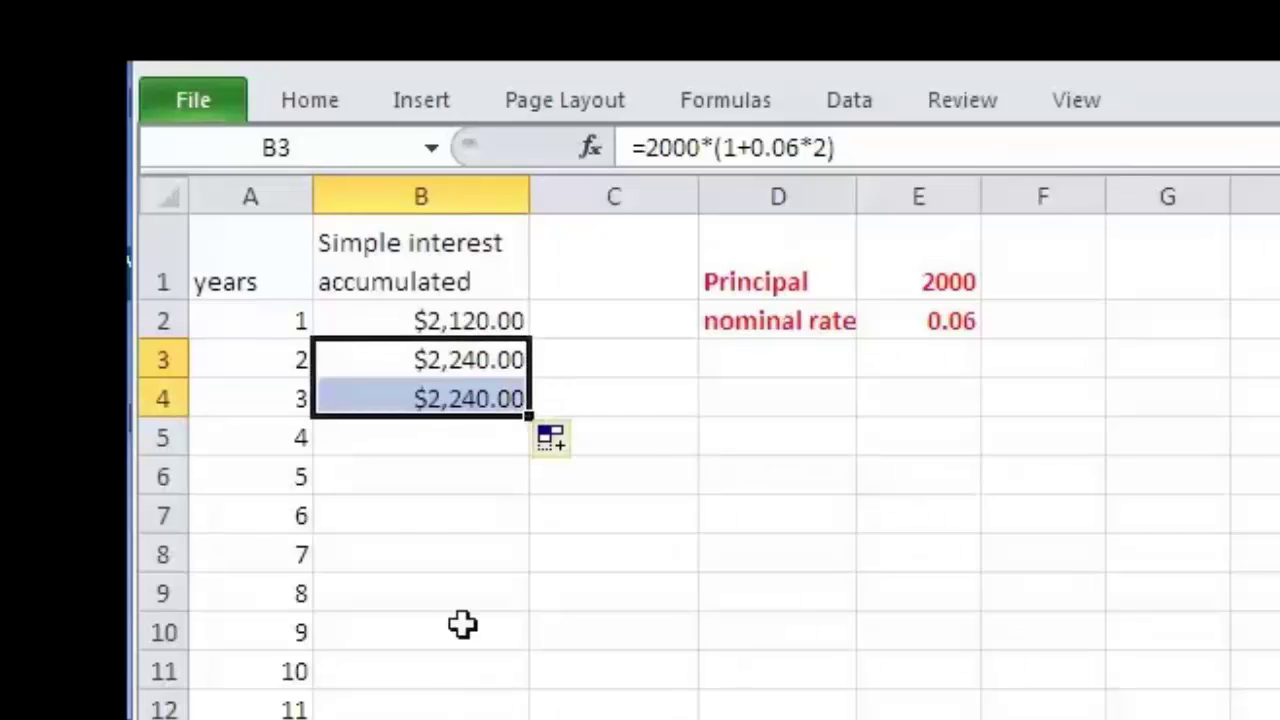
{"action": "left_click", "coordinate": [466, 404]}
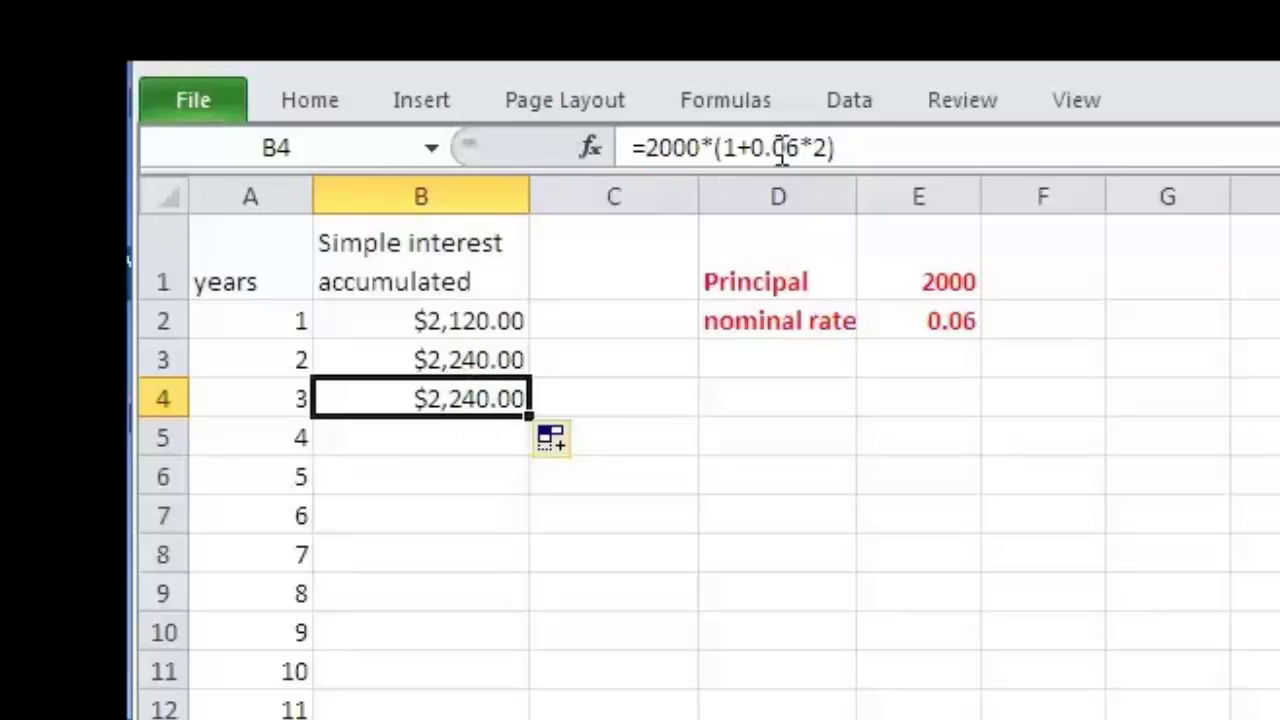
Step: Replace the year multiplier in B2's formula with a reference to A2, giving =2000*(1+0.06*A2)
{"action": "left_click", "coordinate": [474, 320]}
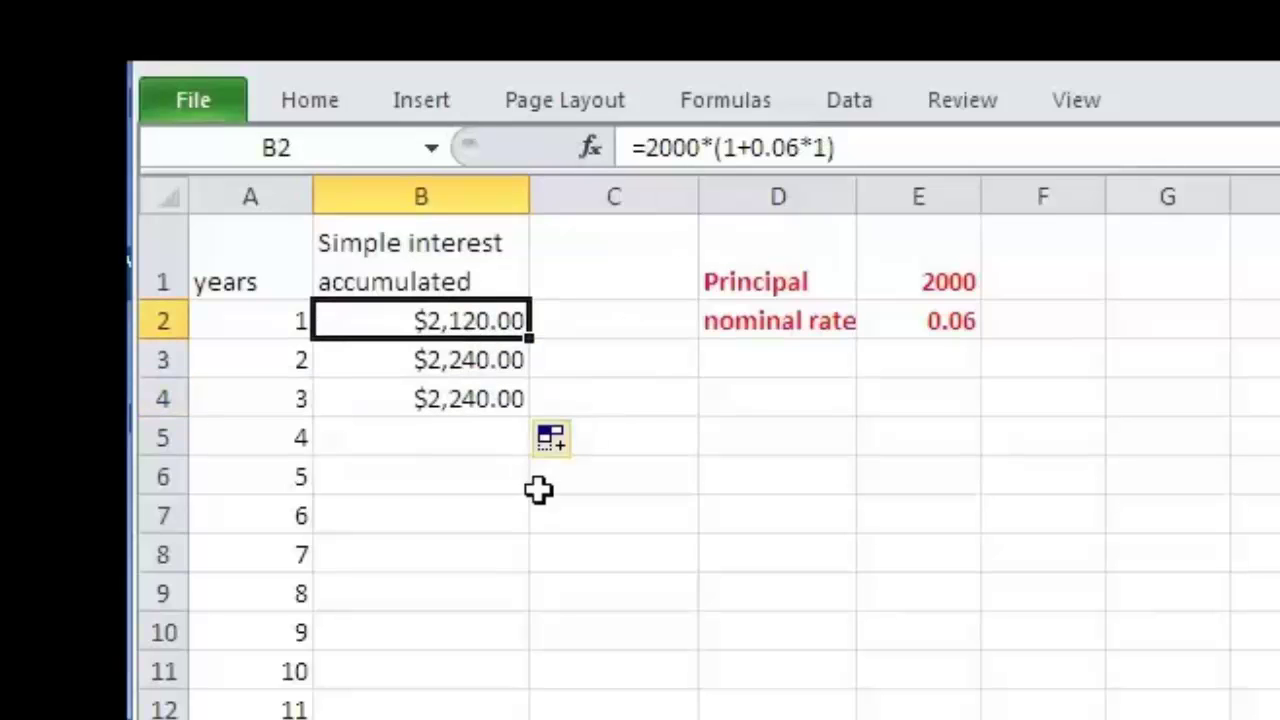
{"action": "left_click", "coordinate": [818, 148]}
{"action": "double_click", "coordinate": [818, 148]}
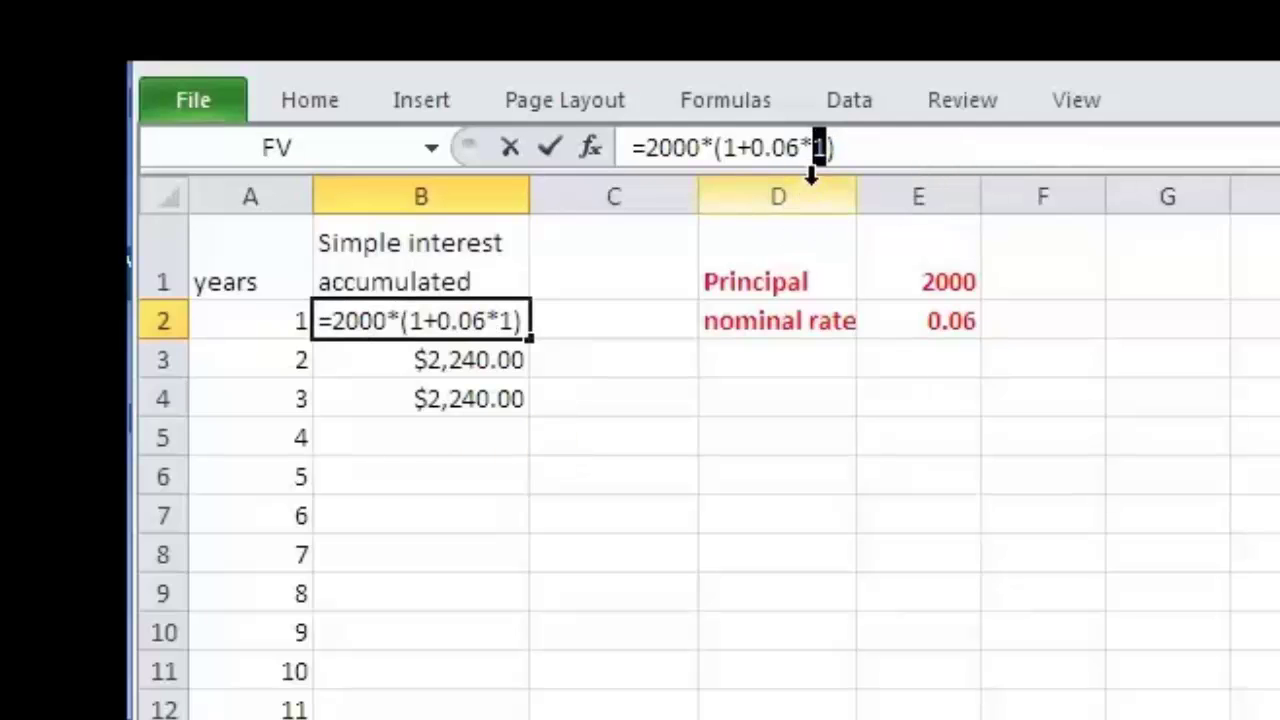
{"action": "left_click", "coordinate": [263, 320]}
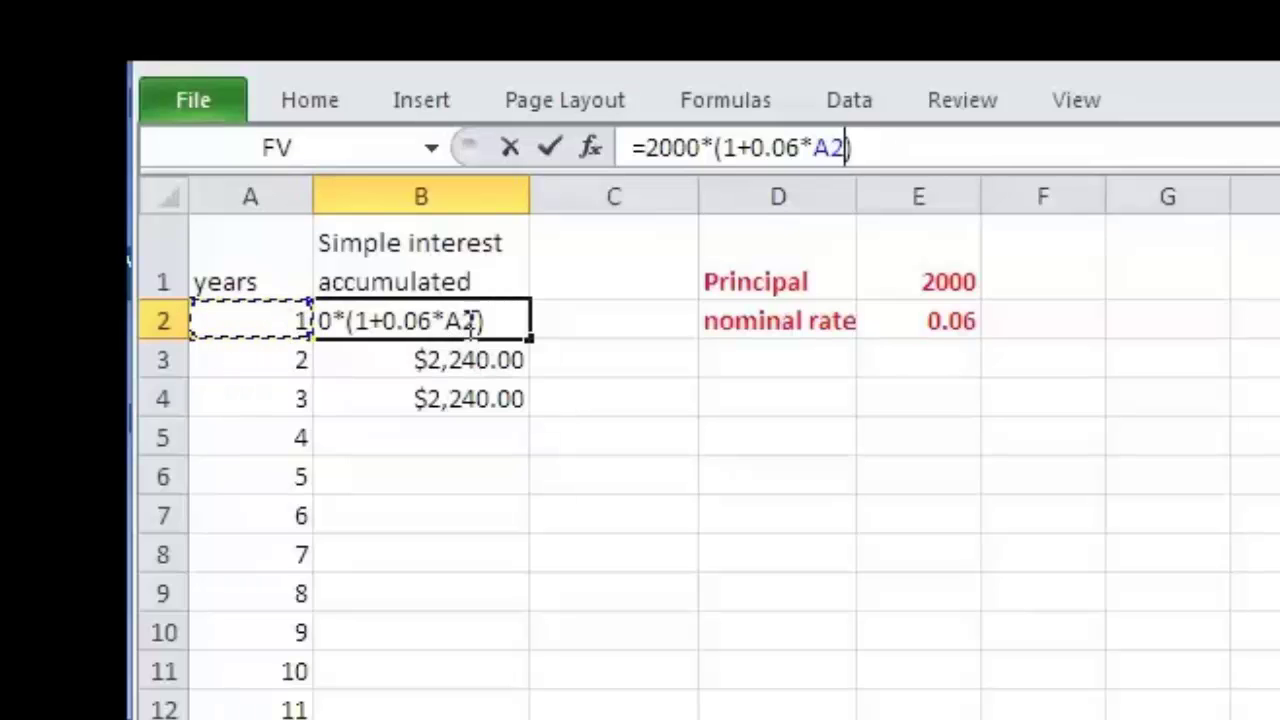
{"action": "left_click", "coordinate": [552, 146]}
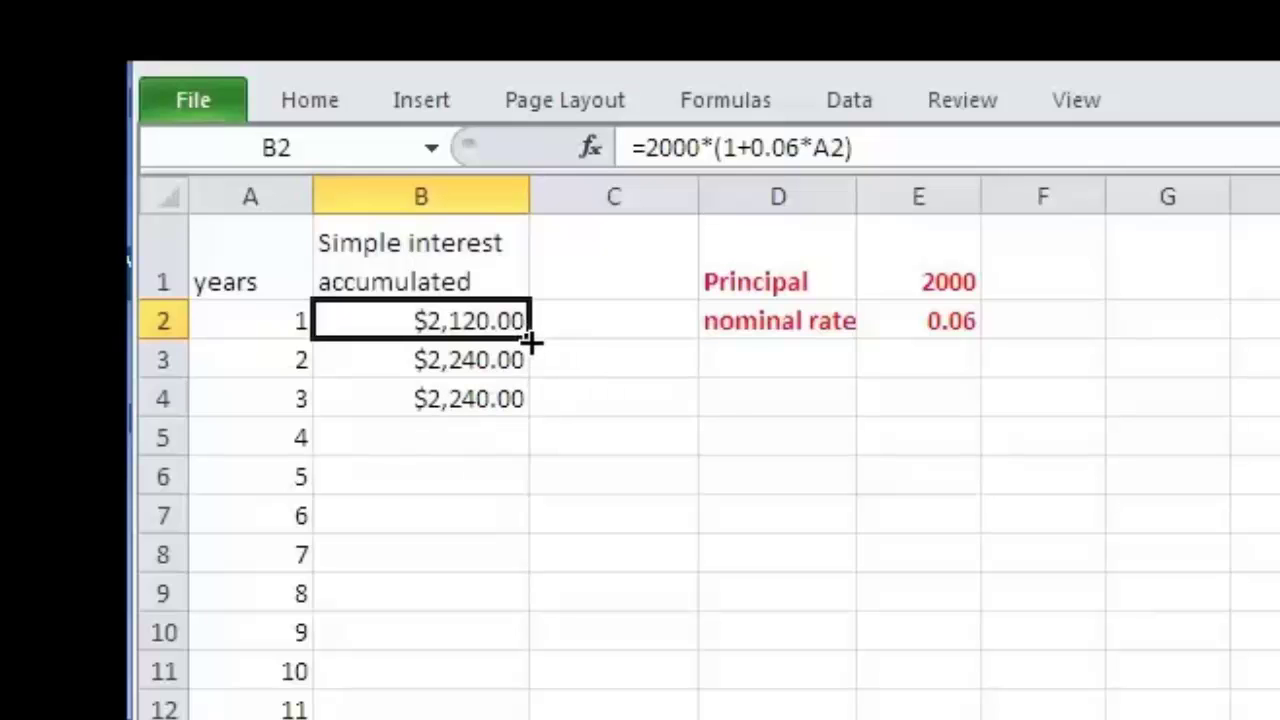
Step: Fill the formula from B2 down to B3 and compare the cell references in both formulas
{"action": "left_click_drag", "start_coordinate": [531, 342], "coordinate": [538, 366]}
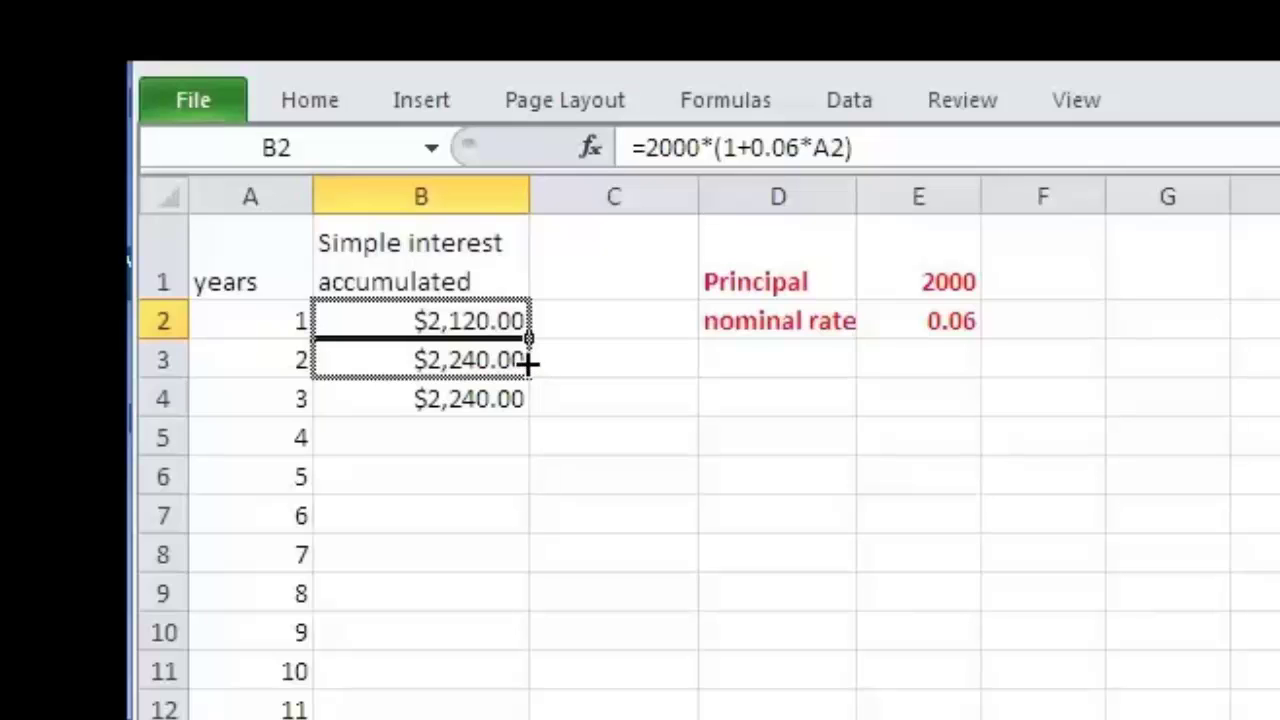
{"action": "left_click_drag", "start_coordinate": [529, 364], "coordinate": [530, 366]}
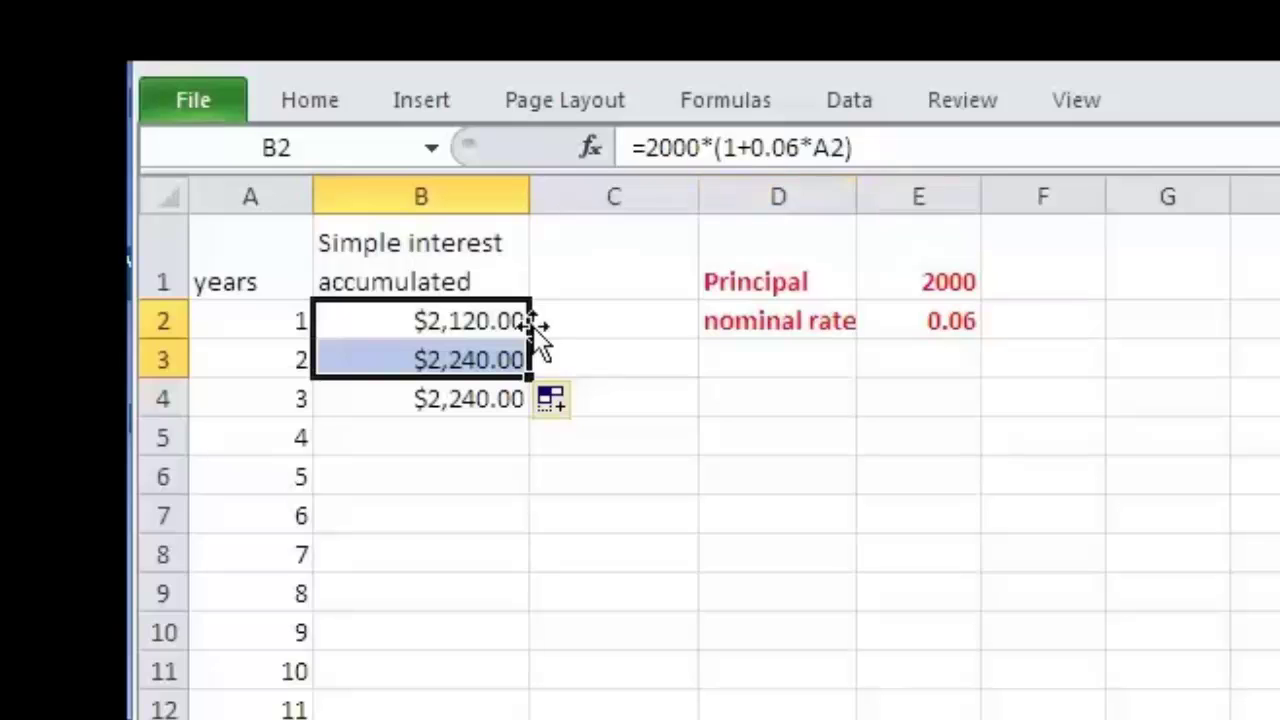
{"action": "left_click", "coordinate": [503, 318]}
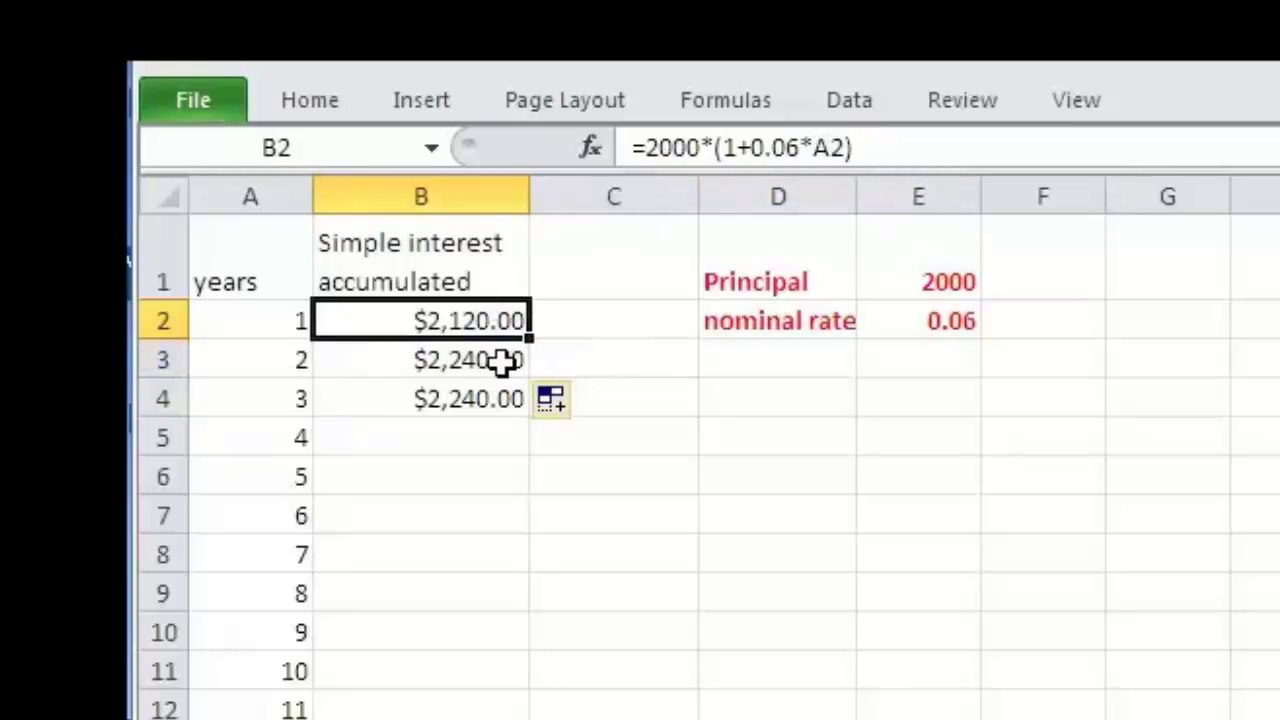
{"action": "left_click", "coordinate": [503, 361]}
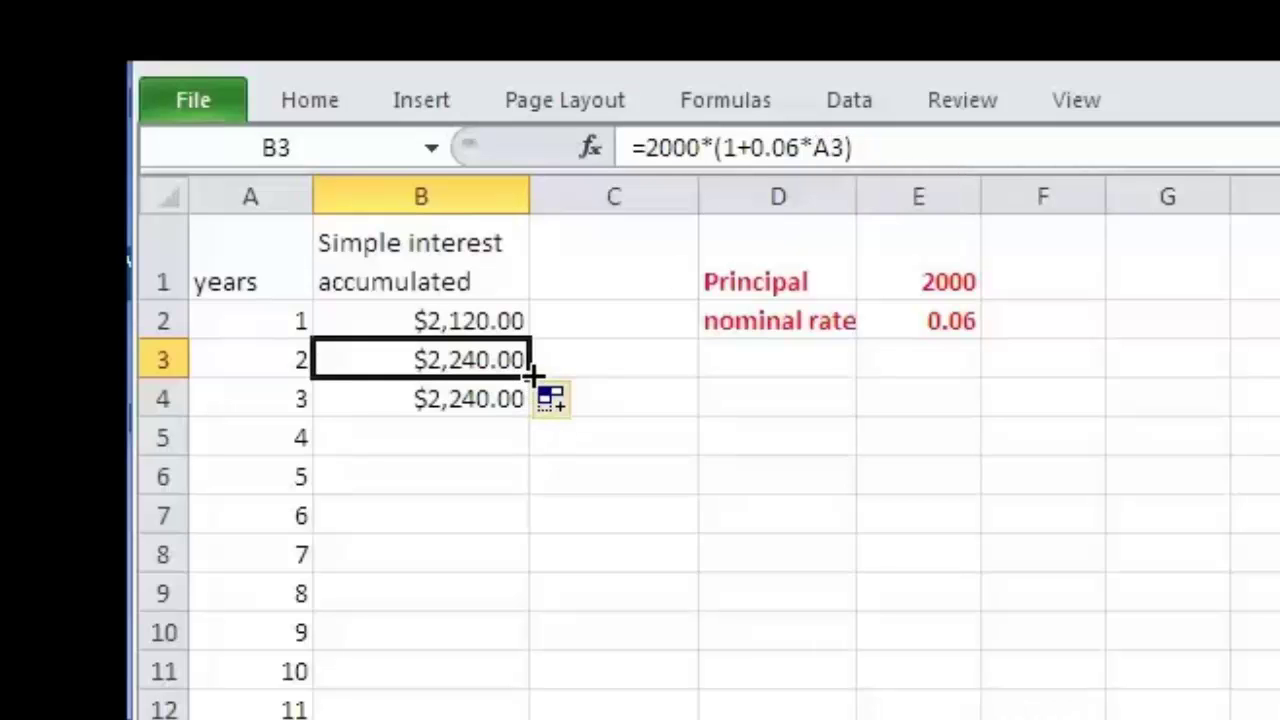
Step: Fill B3's formula down to B4, check the copied reference, and extend it down column B for the remaining years
{"action": "left_click_drag", "start_coordinate": [533, 373], "coordinate": [537, 407]}
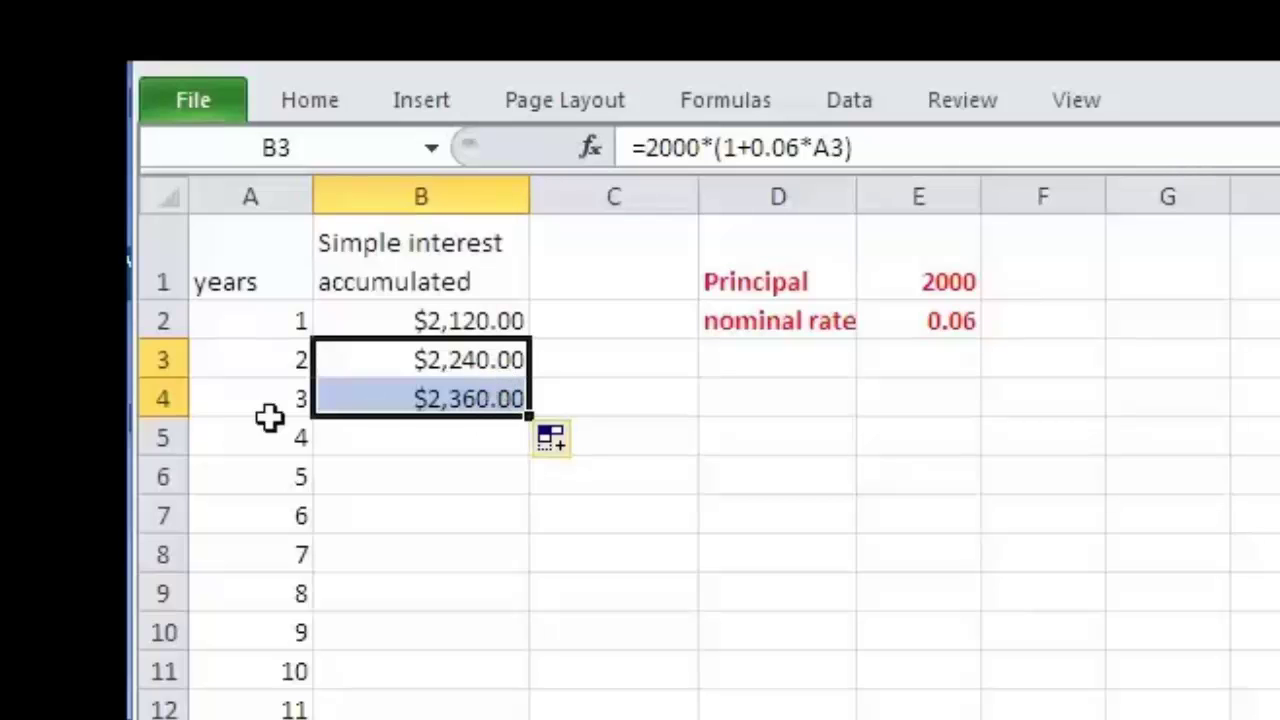
{"action": "left_click", "coordinate": [420, 399]}
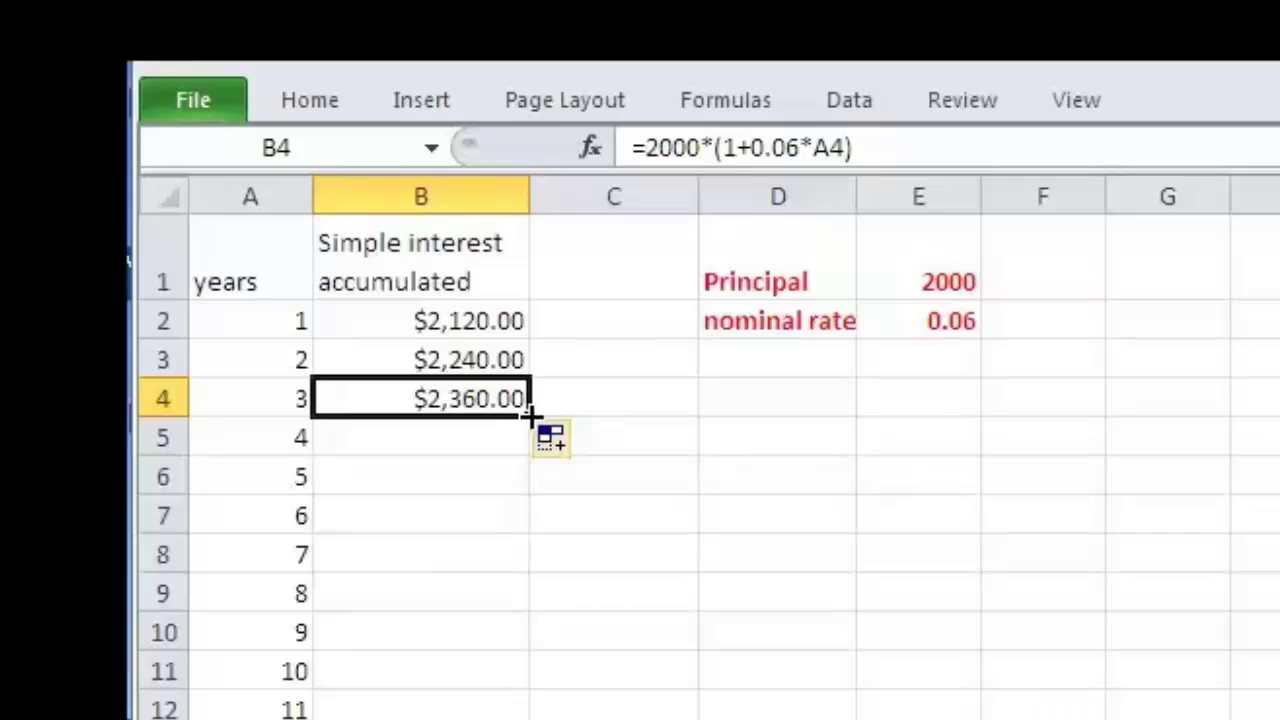
{"action": "left_click_drag", "start_coordinate": [530, 414], "coordinate": [540, 716]}
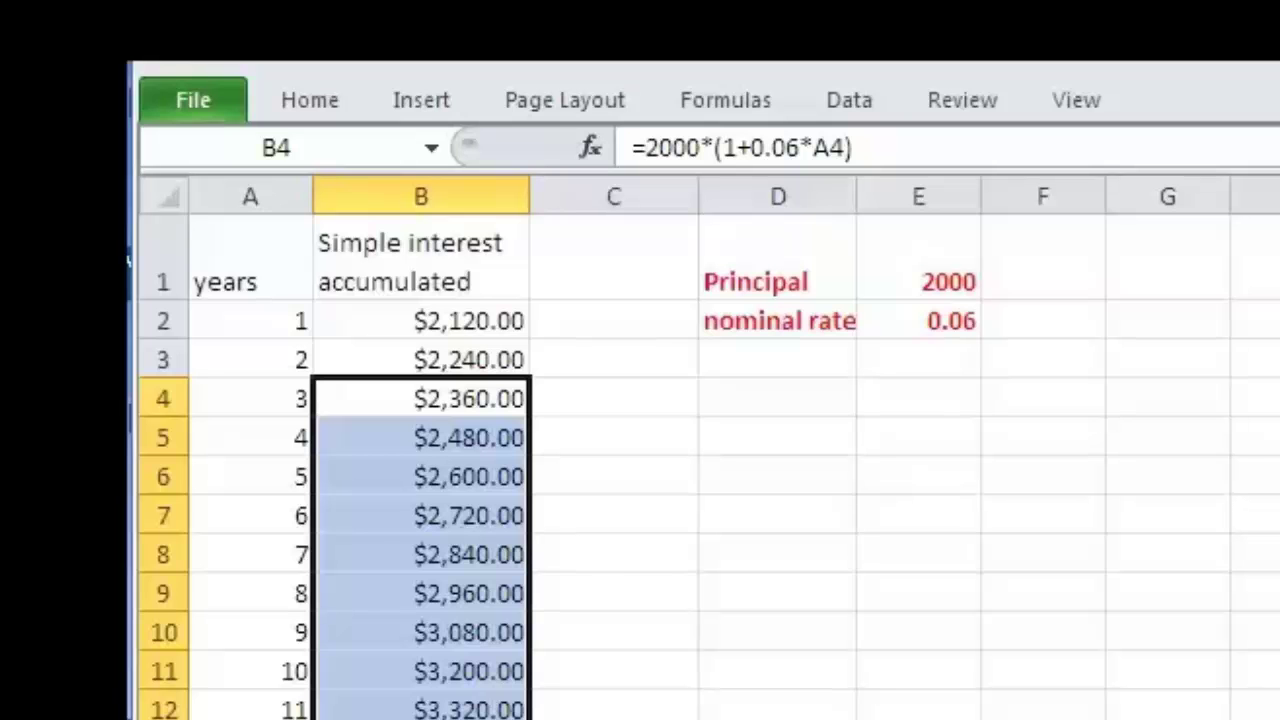
Step: Replace the principal 2000 in B2's formula with a reference to E1, giving =E1*(1+0.06*A2)
{"action": "left_click", "coordinate": [452, 320]}
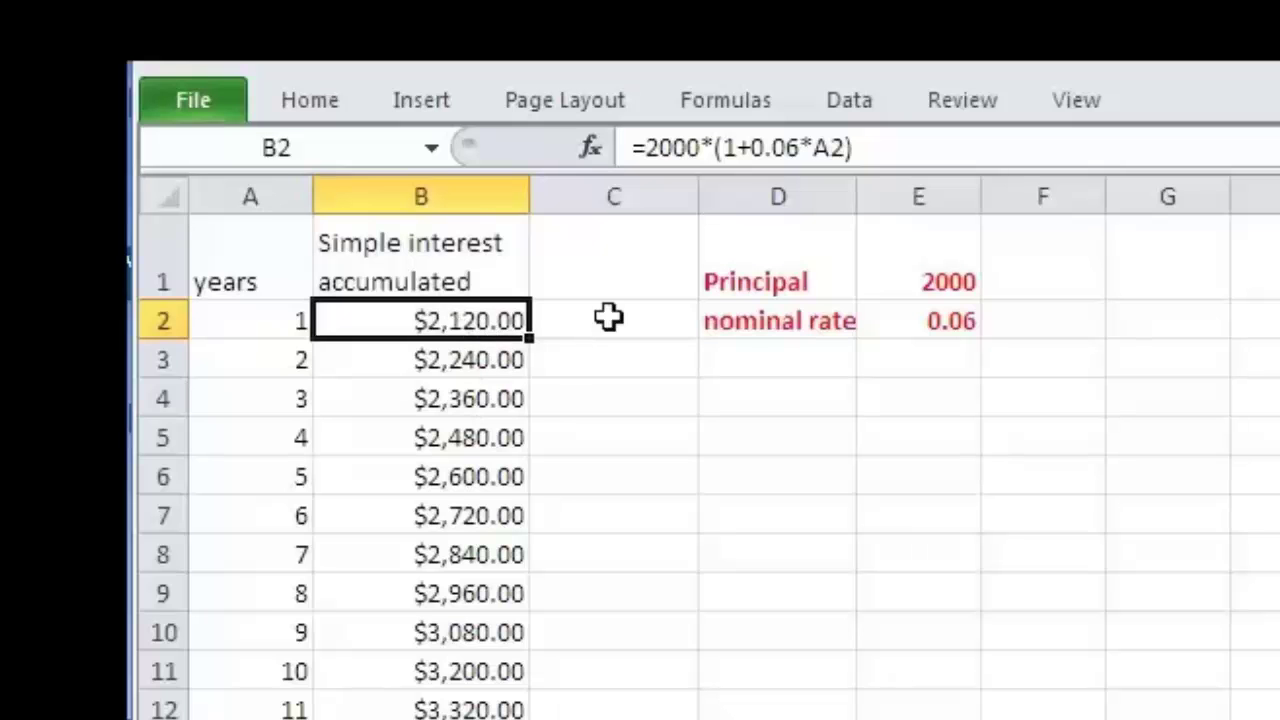
{"action": "left_click", "coordinate": [645, 147]}
{"action": "left_click_drag", "start_coordinate": [650, 147], "coordinate": [705, 147]}
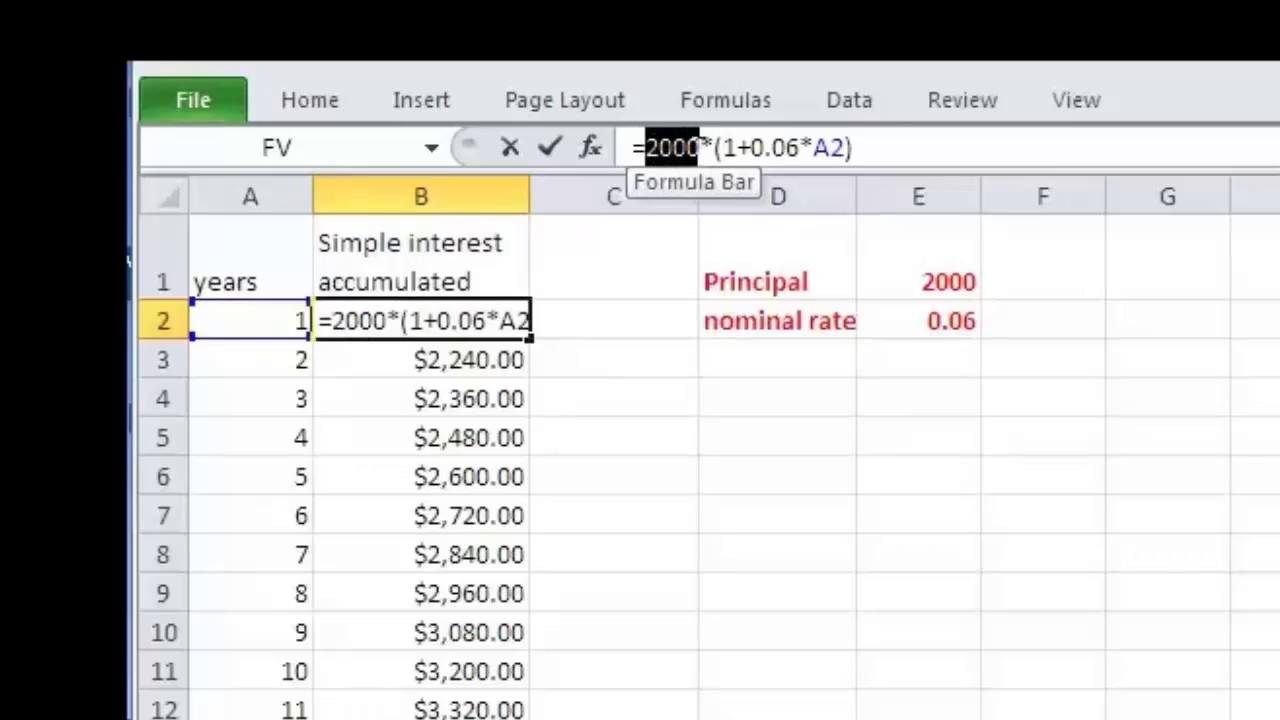
{"action": "left_click", "coordinate": [947, 284]}
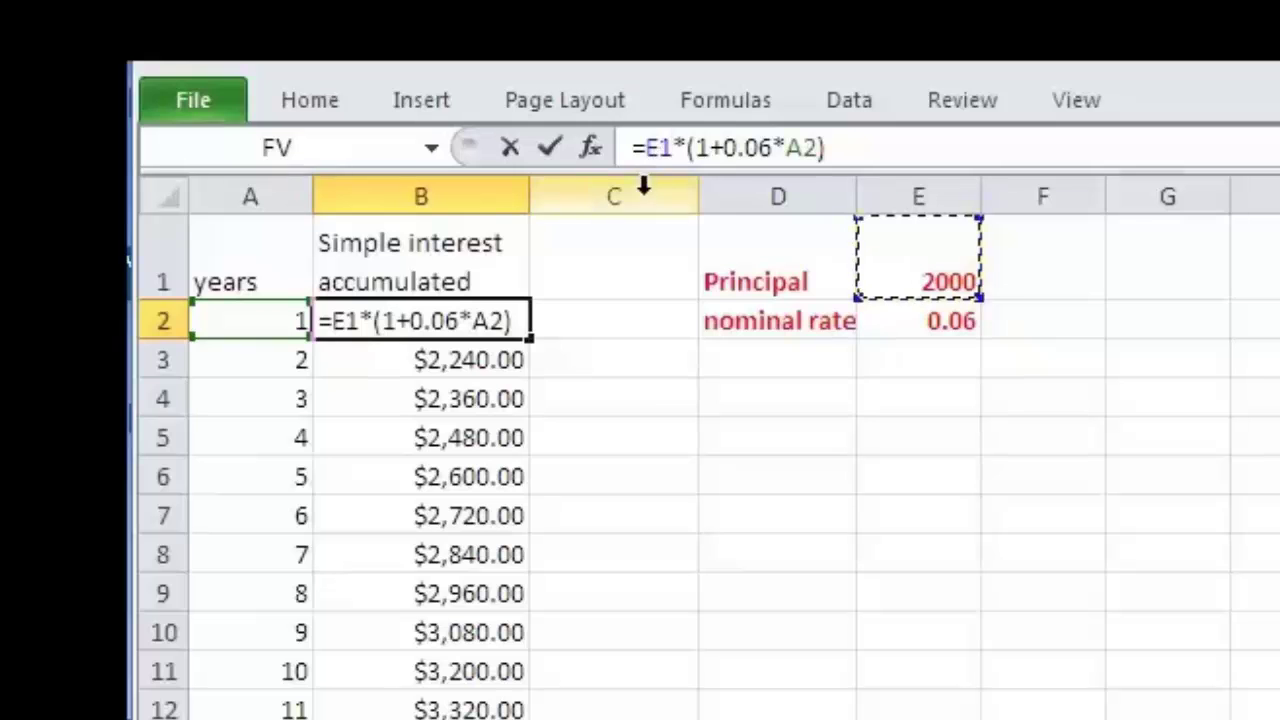
{"action": "left_click", "coordinate": [555, 147]}
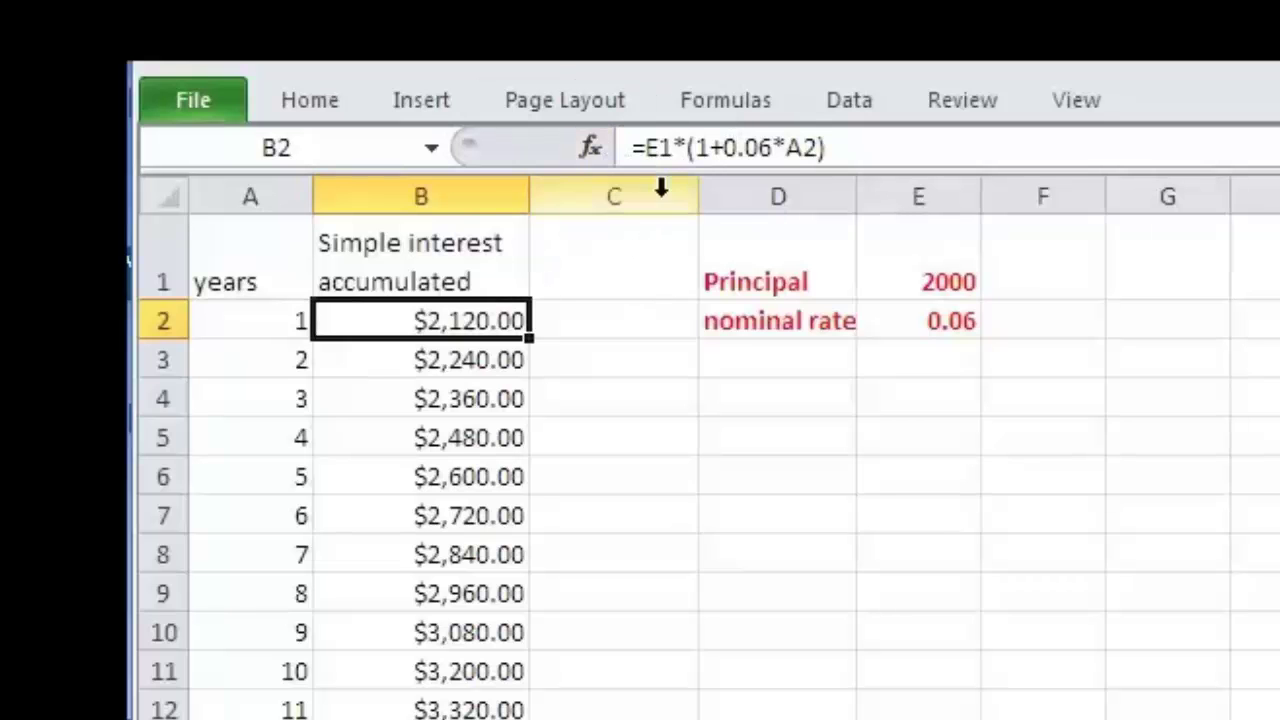
Step: Replace the rate 0.06 in B2's formula with a reference to E2, giving =E1*(1+E2*A2)
{"action": "left_click", "coordinate": [726, 147]}
{"action": "left_click_drag", "start_coordinate": [726, 147], "coordinate": [770, 147]}
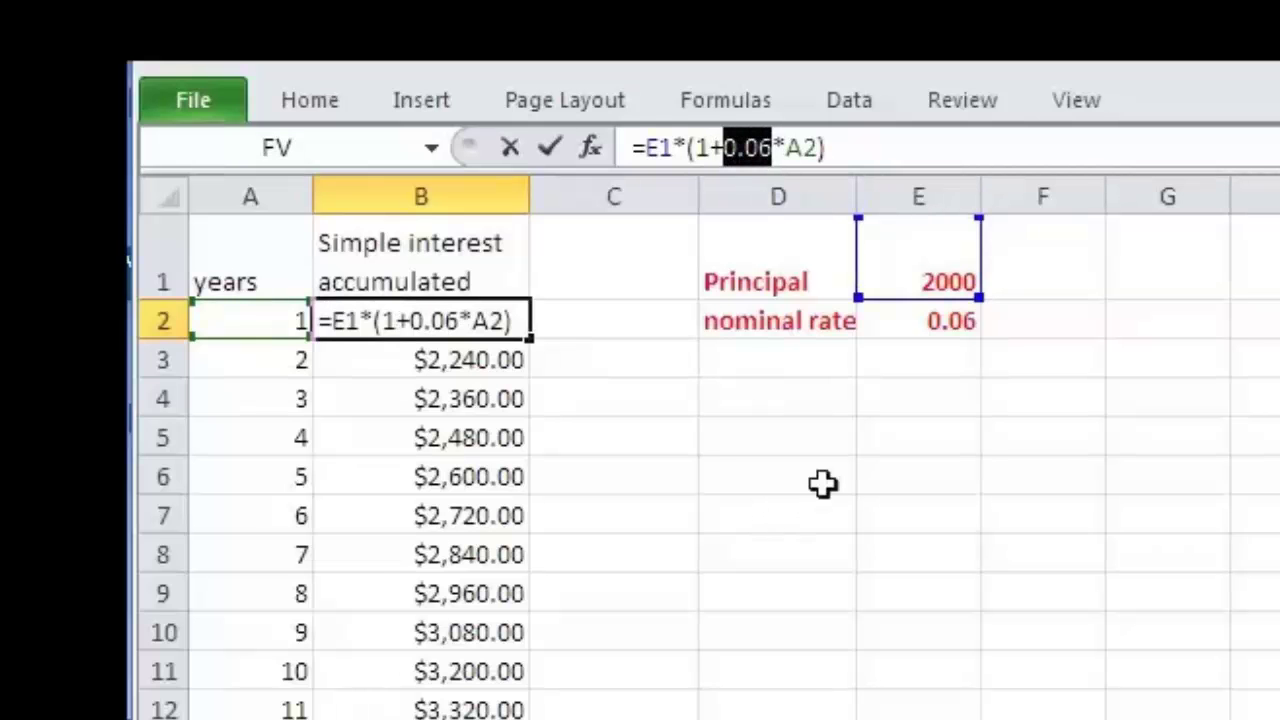
{"action": "left_click", "coordinate": [948, 326]}
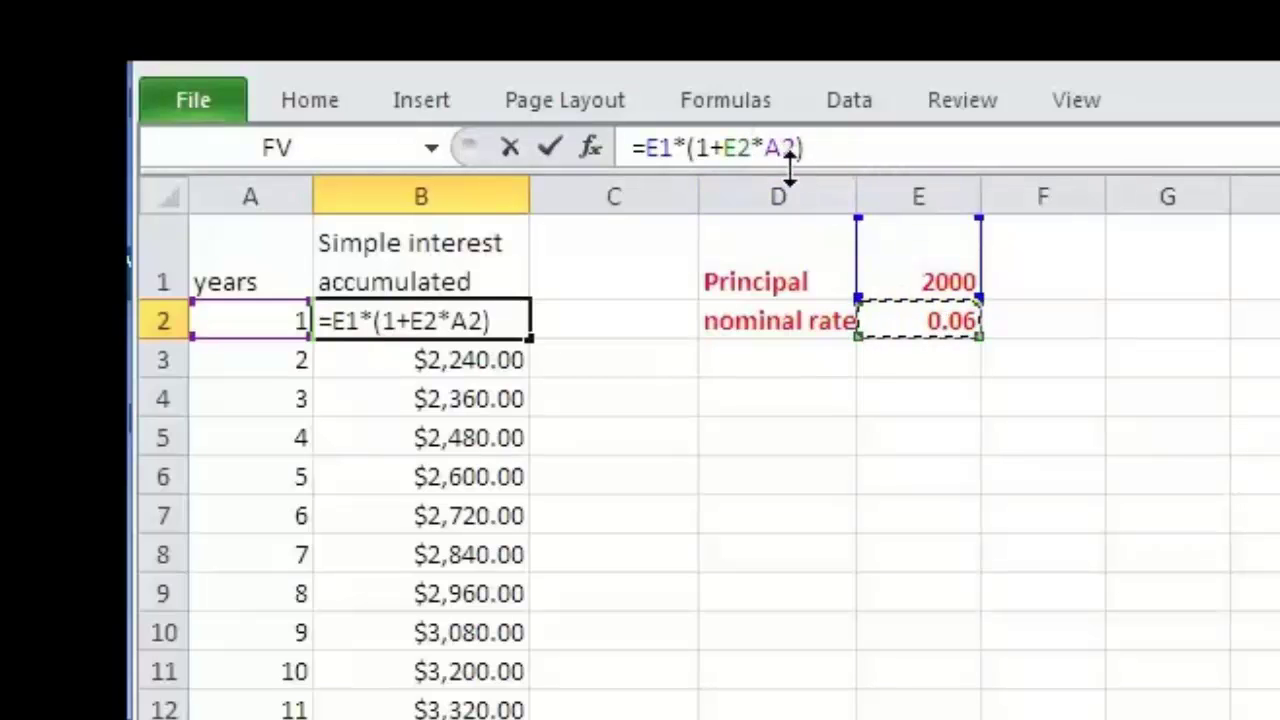
{"action": "left_click", "coordinate": [549, 147]}
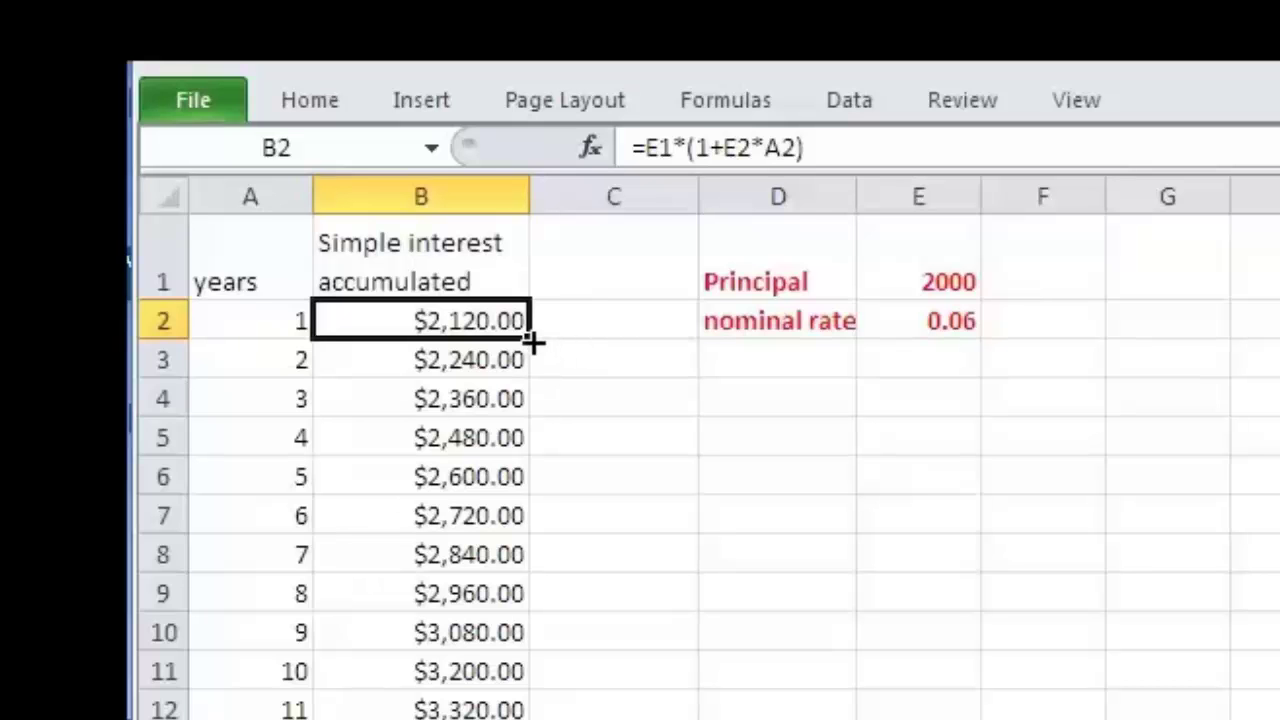
Step: Fill B2's formula down to B3 and compare how the principal and rate references differ between the two cells
{"action": "left_click_drag", "start_coordinate": [530, 340], "coordinate": [530, 372]}
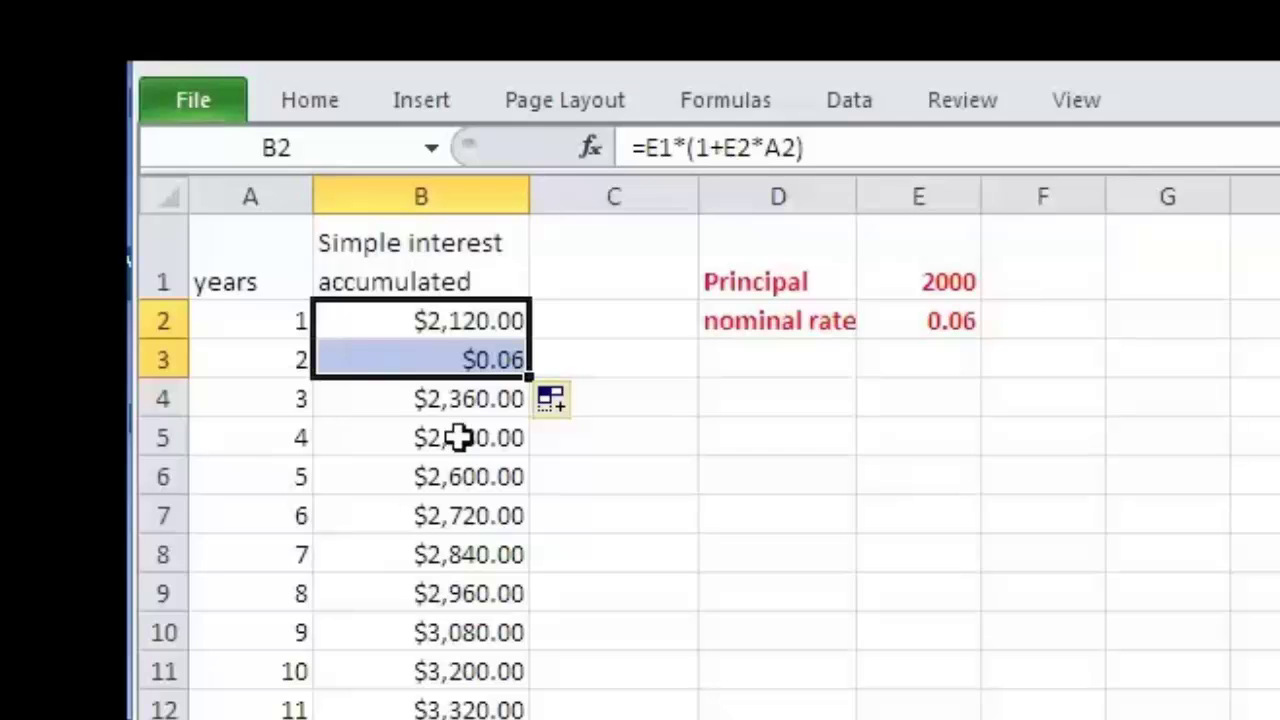
{"action": "left_click", "coordinate": [480, 358]}
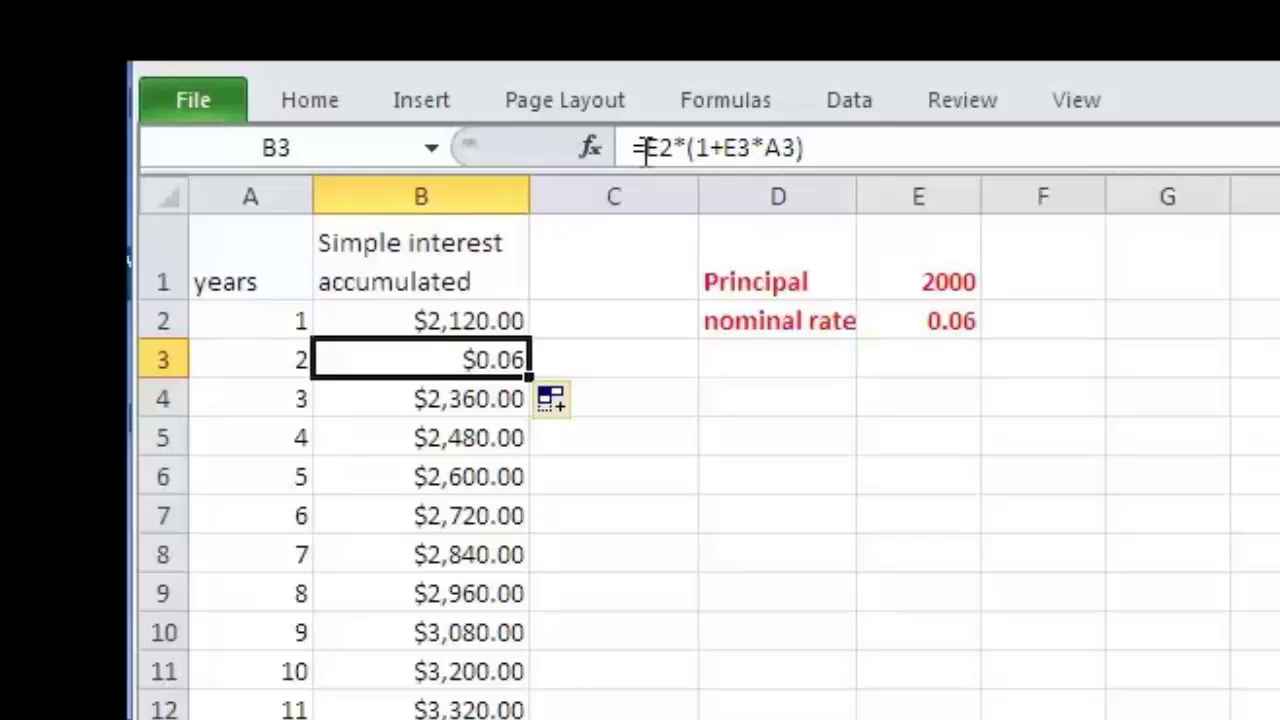
{"action": "left_click", "coordinate": [488, 318]}
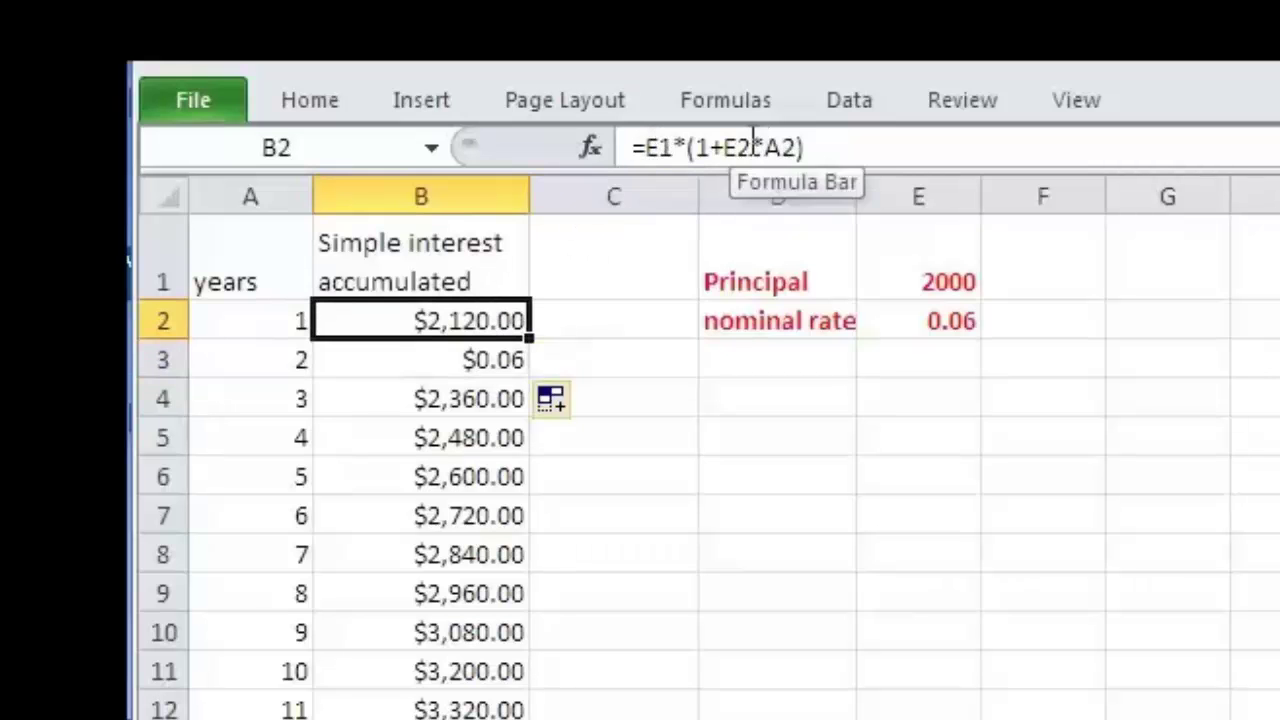
{"action": "left_click", "coordinate": [474, 362]}
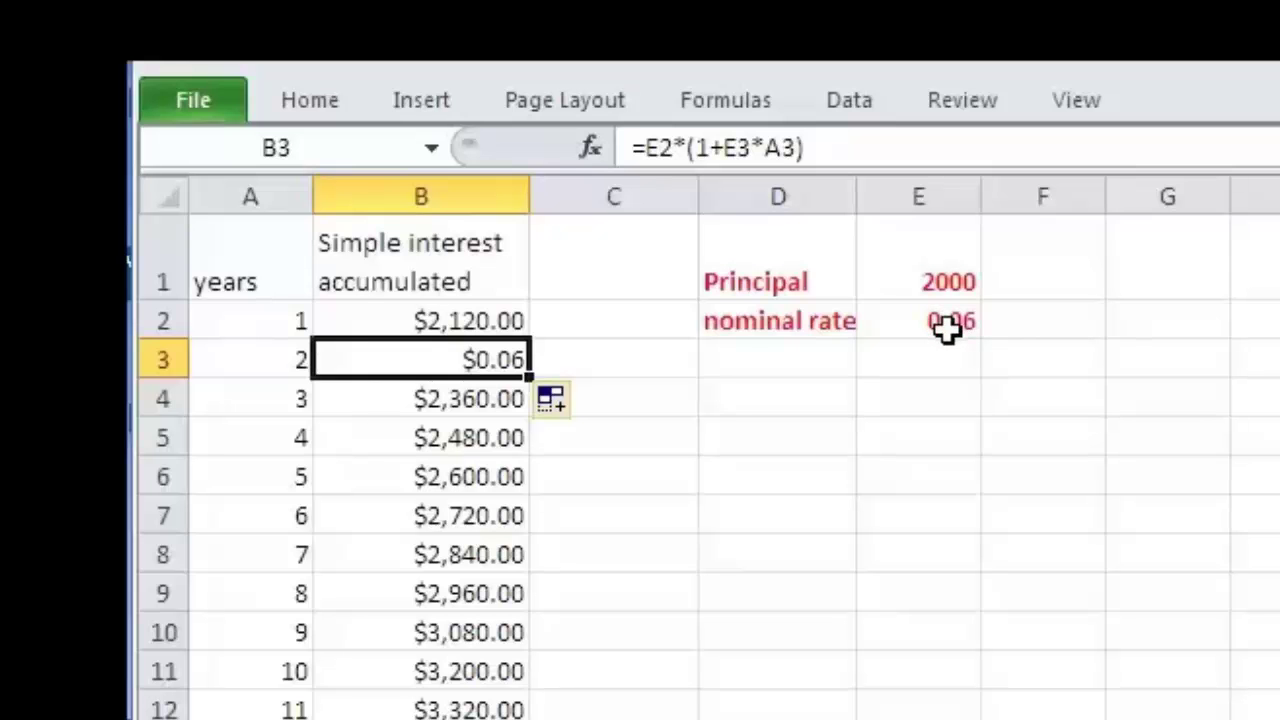
{"action": "left_click", "coordinate": [648, 145]}
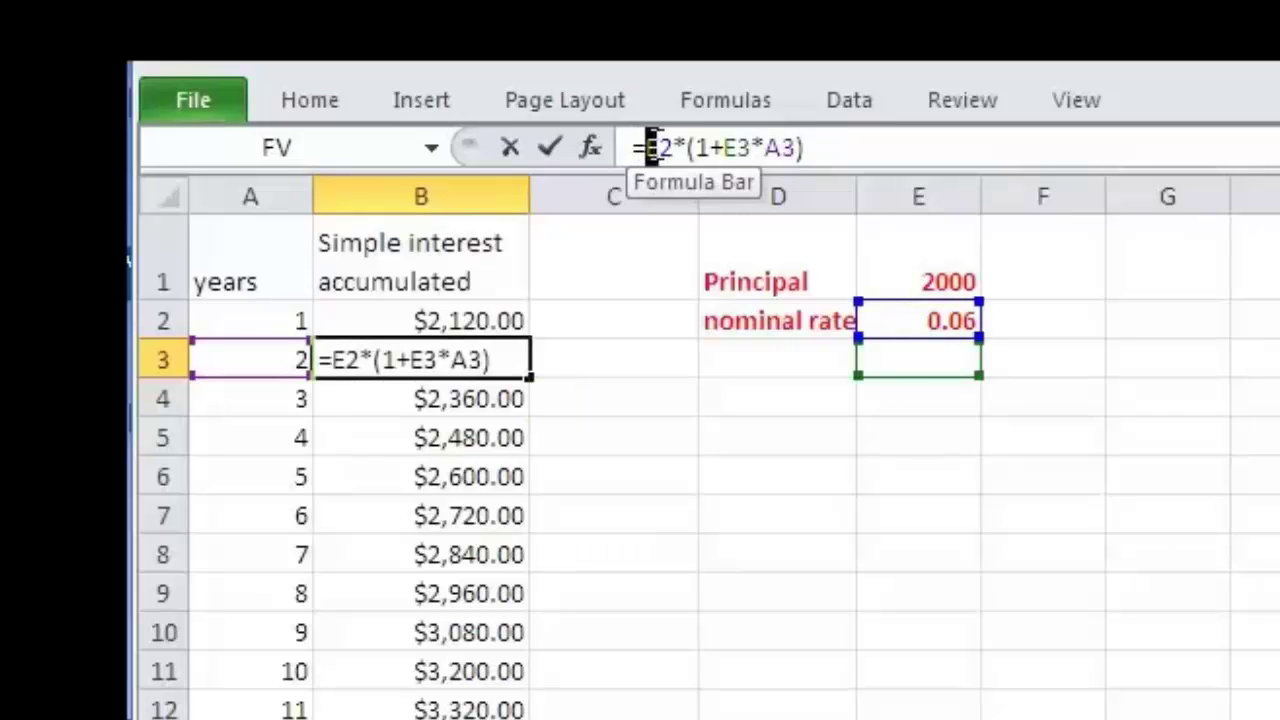
{"action": "left_click_drag", "start_coordinate": [648, 145], "coordinate": [673, 146]}
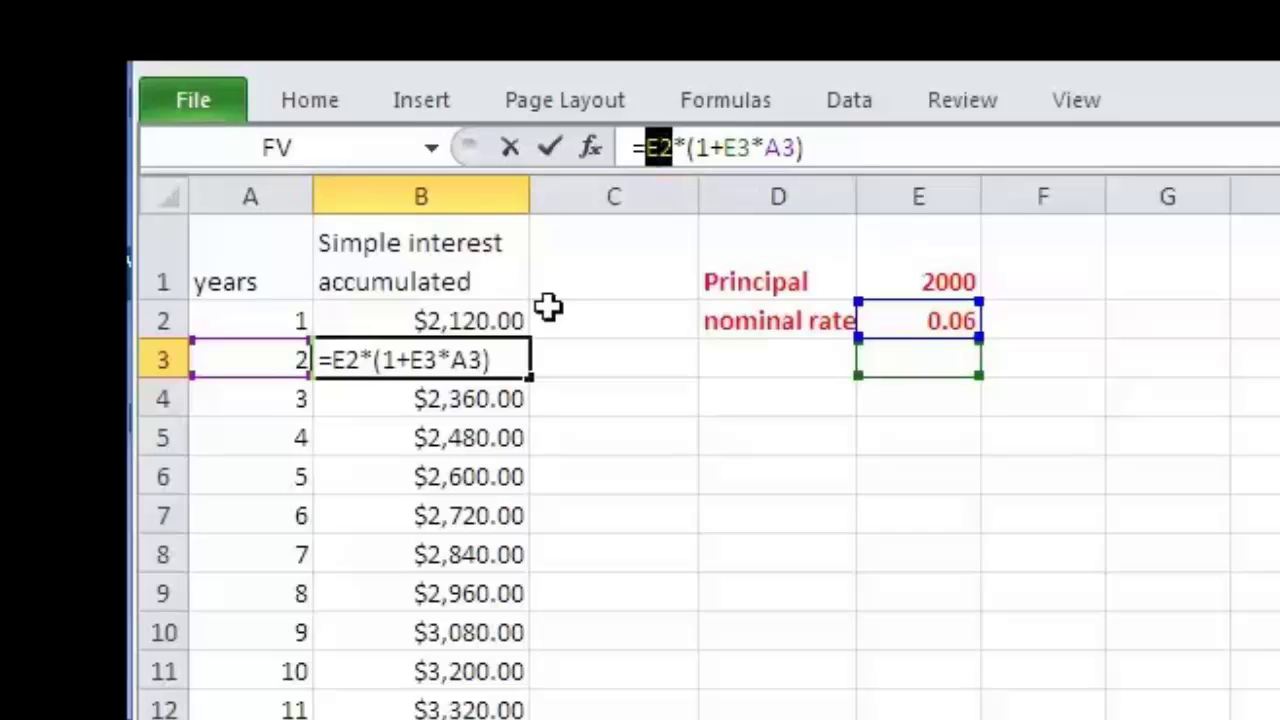
{"action": "left_click", "coordinate": [494, 317]}
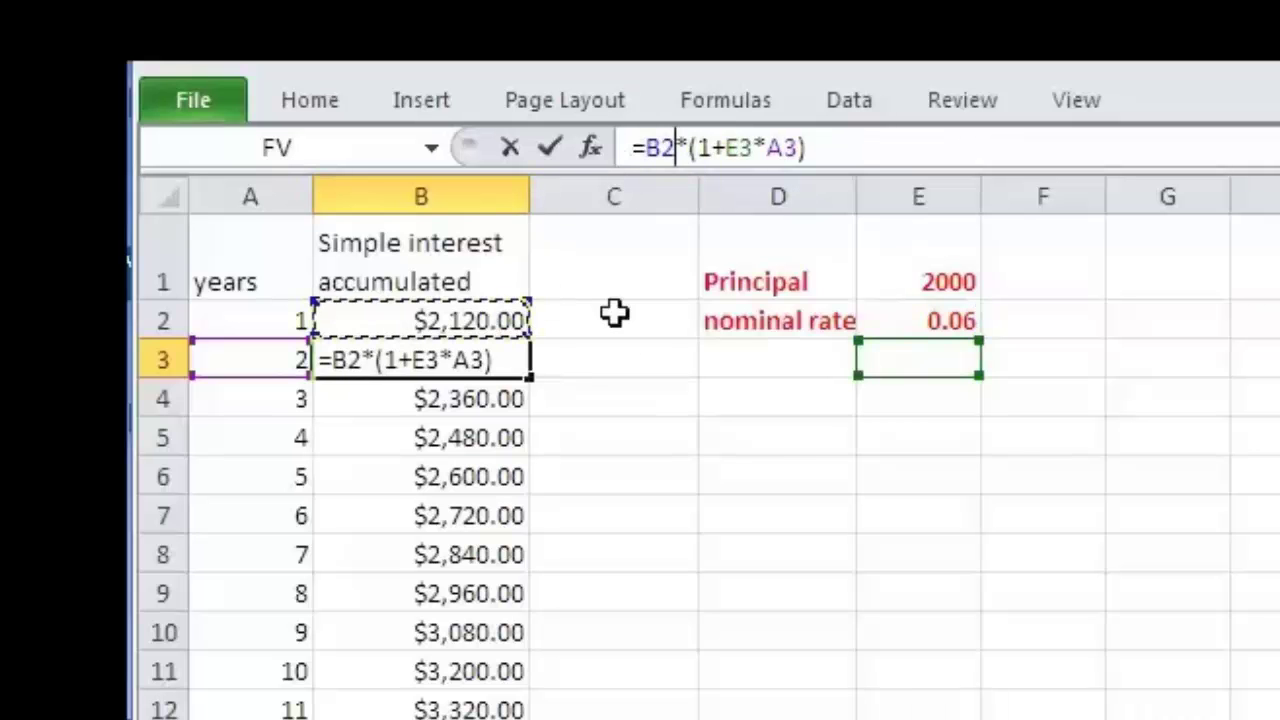
{"action": "key", "text": "Escape"}
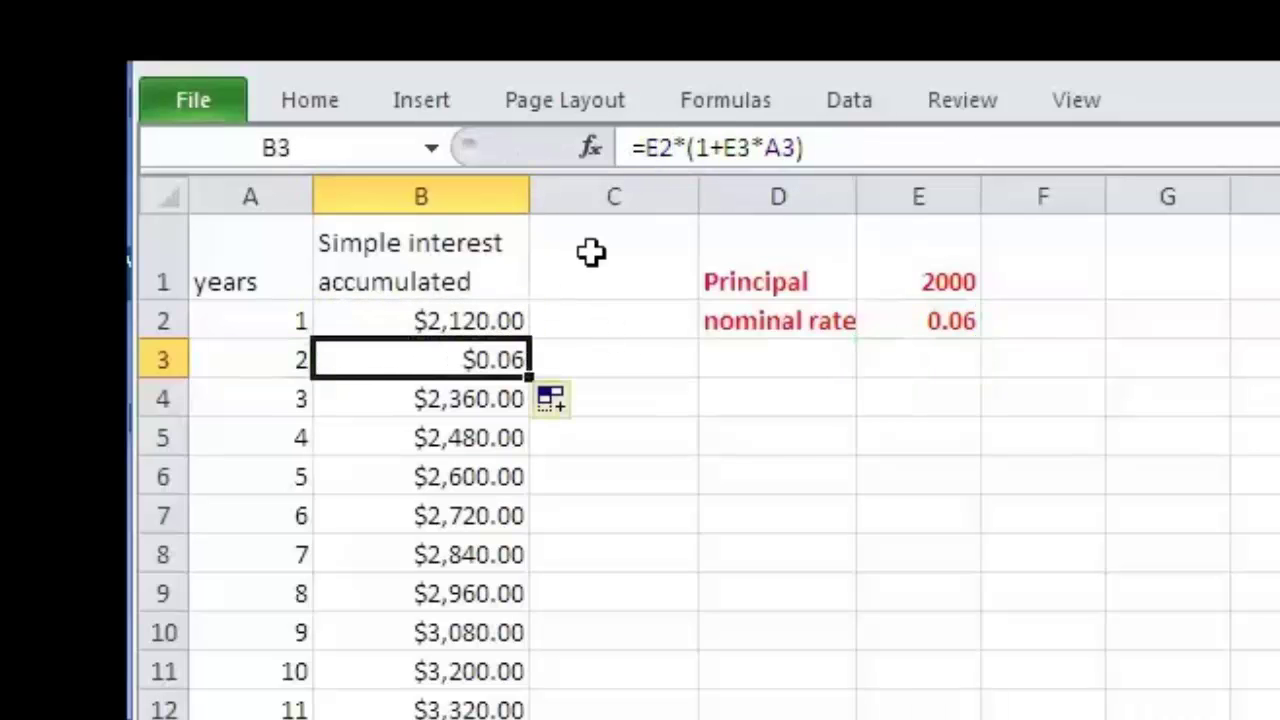
Step: Make the principal reference in B2's formula absolute, changing it to $E$1
{"action": "left_click", "coordinate": [452, 320]}
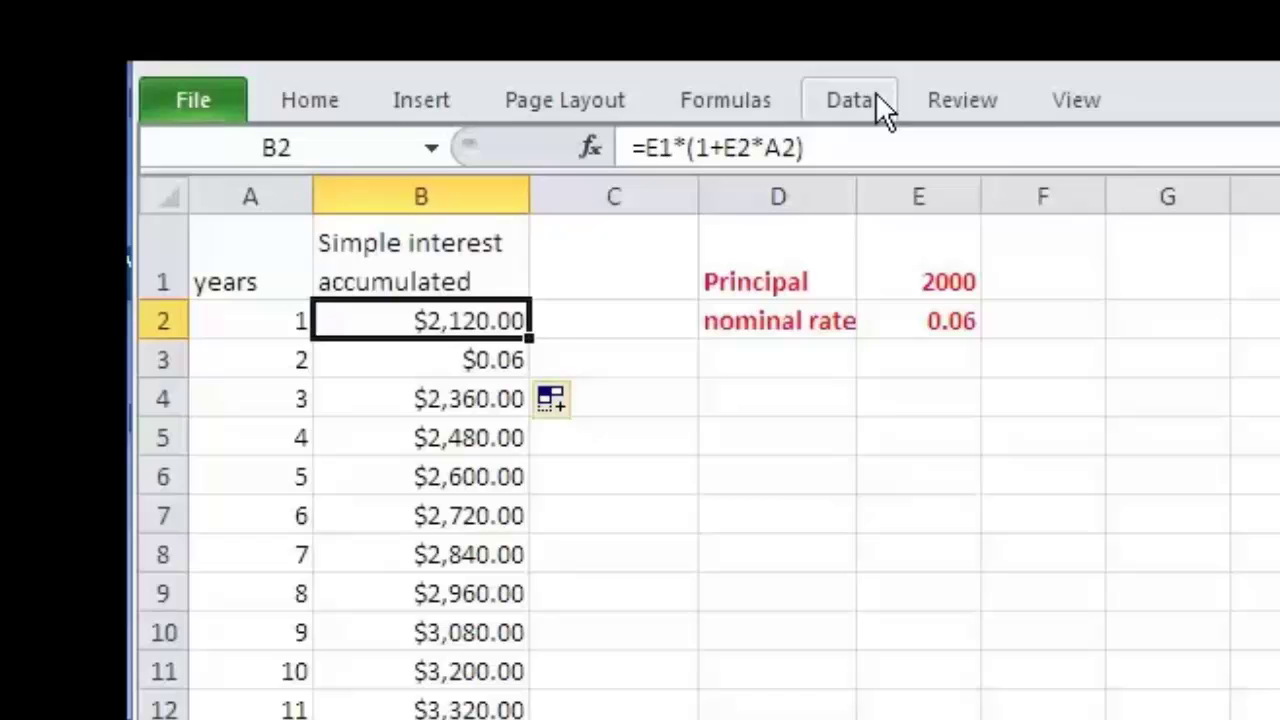
{"action": "left_click", "coordinate": [648, 140]}
{"action": "left_click_drag", "start_coordinate": [645, 147], "coordinate": [672, 147]}
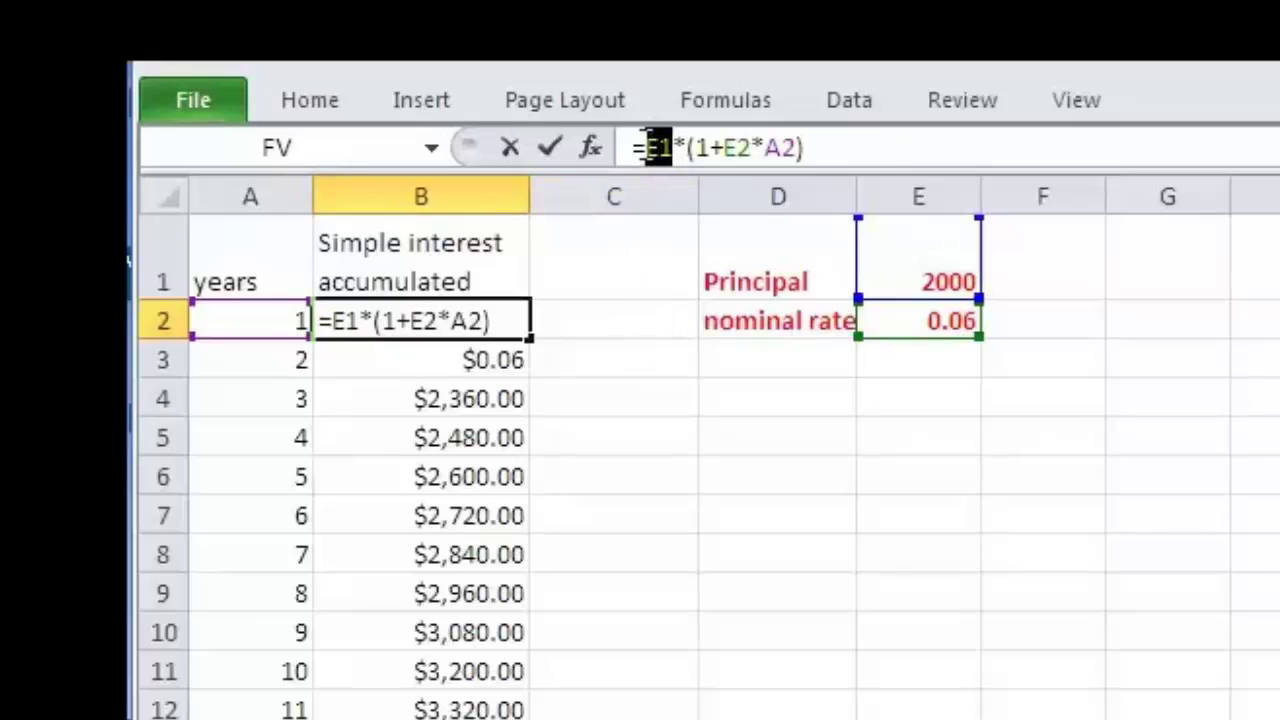
{"action": "left_click", "coordinate": [657, 148]}
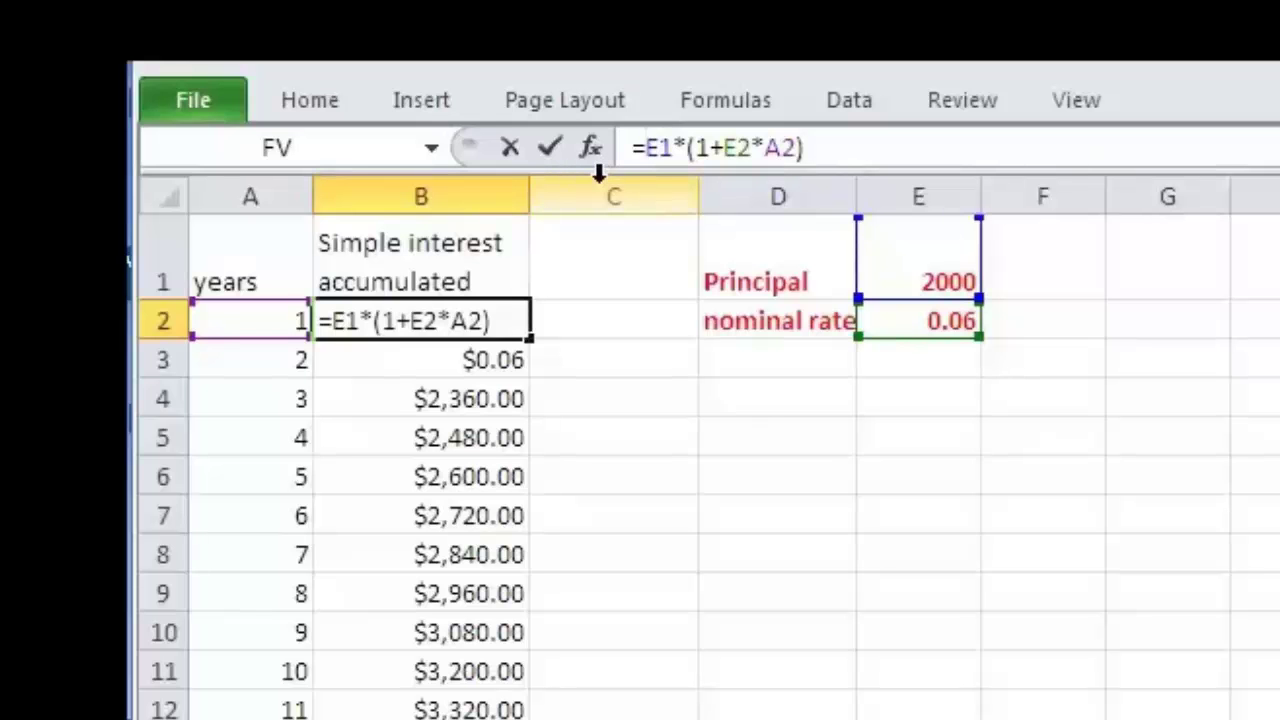
{"action": "type", "text": "$"}
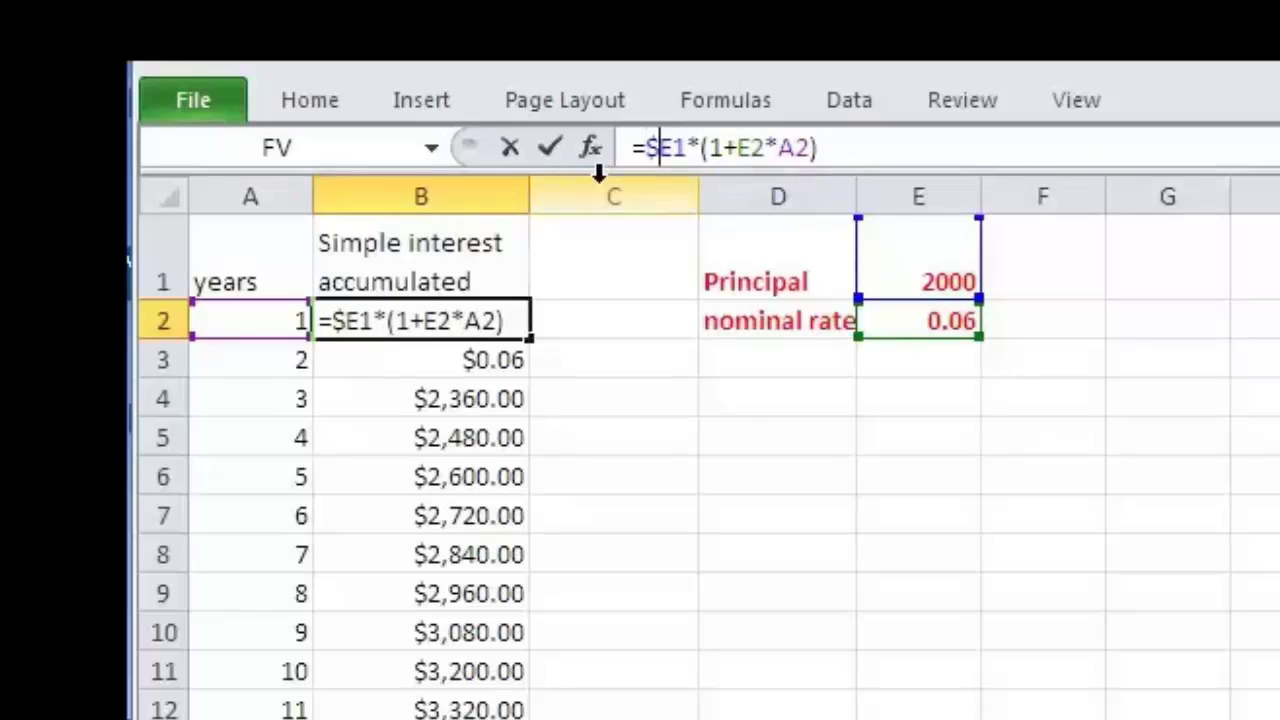
{"action": "left_click", "coordinate": [675, 148]}
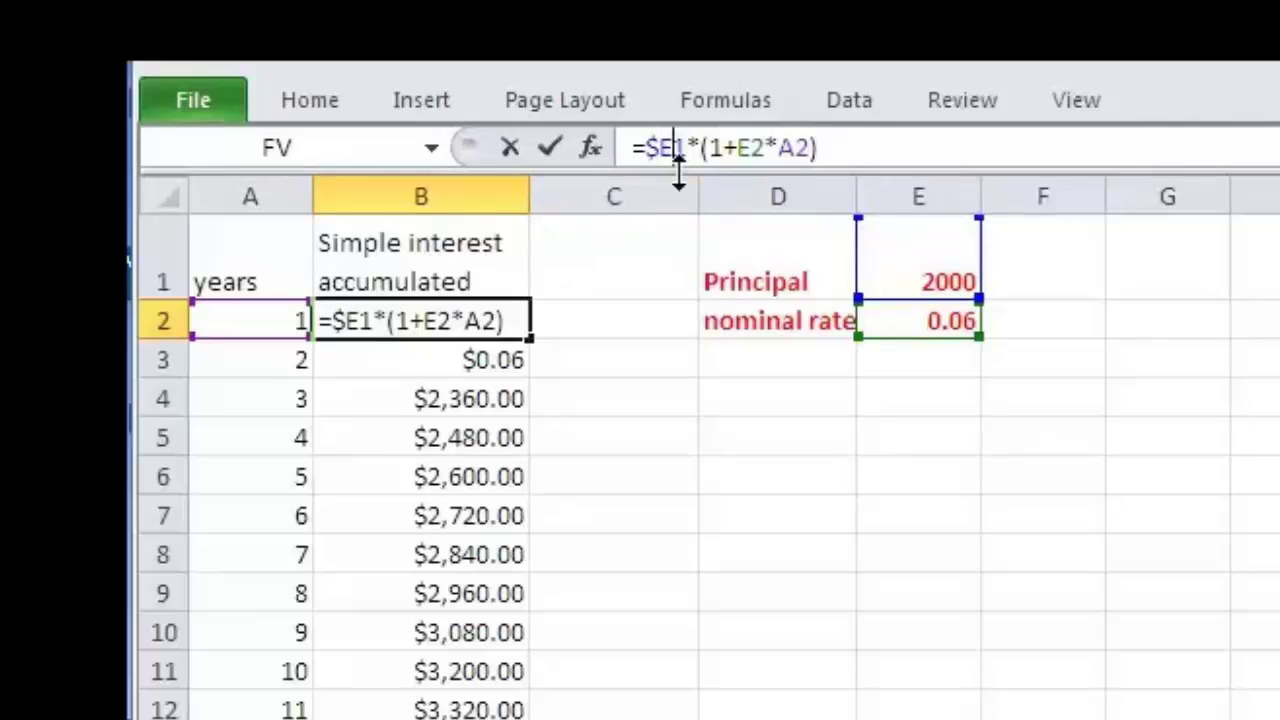
{"action": "type", "text": "$"}
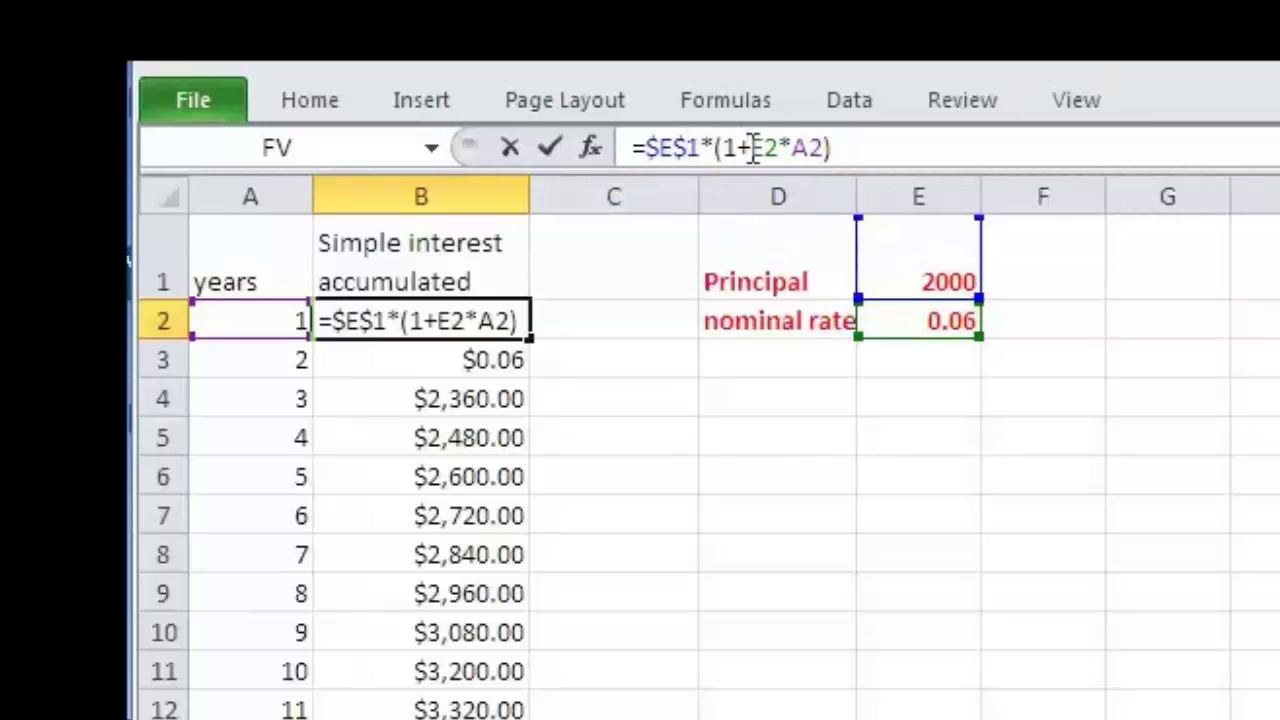
Step: Cycle the rate reference in B2 through its reference types and make it absolute, giving =$E$1*(1+$E$2*A2)
{"action": "left_click_drag", "start_coordinate": [750, 150], "coordinate": [784, 128]}
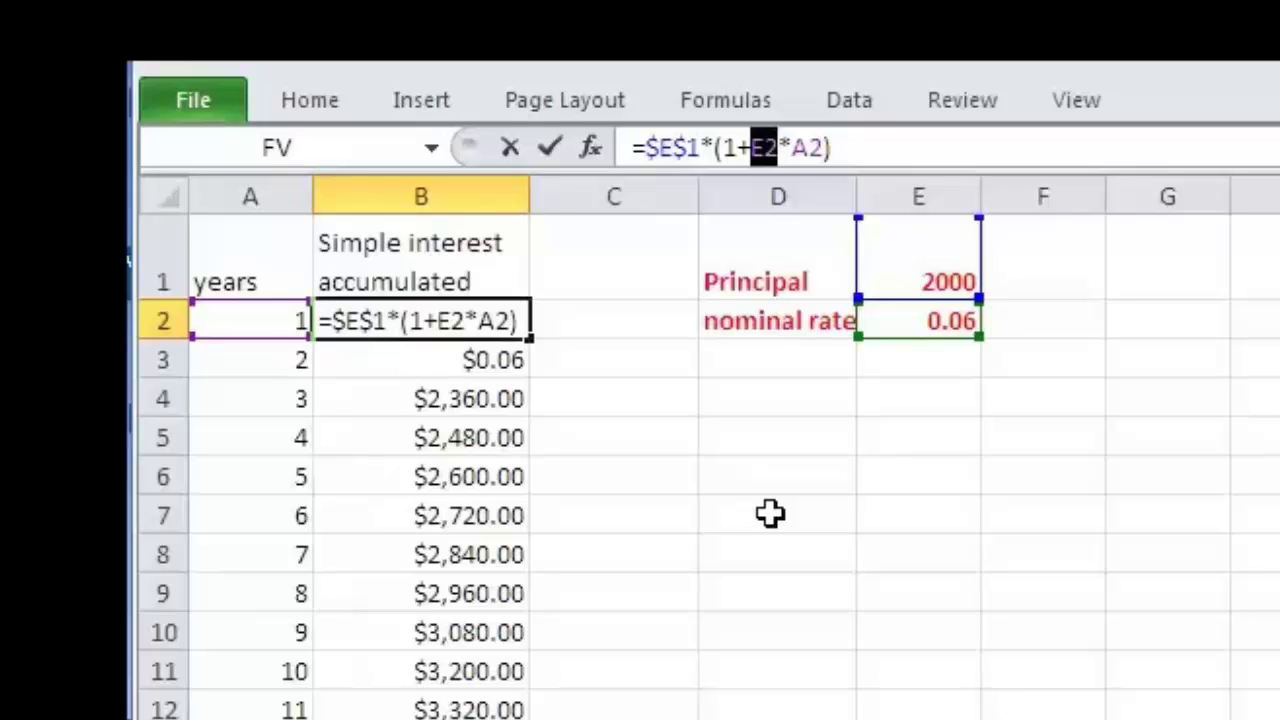
{"action": "key", "text": "F4"}
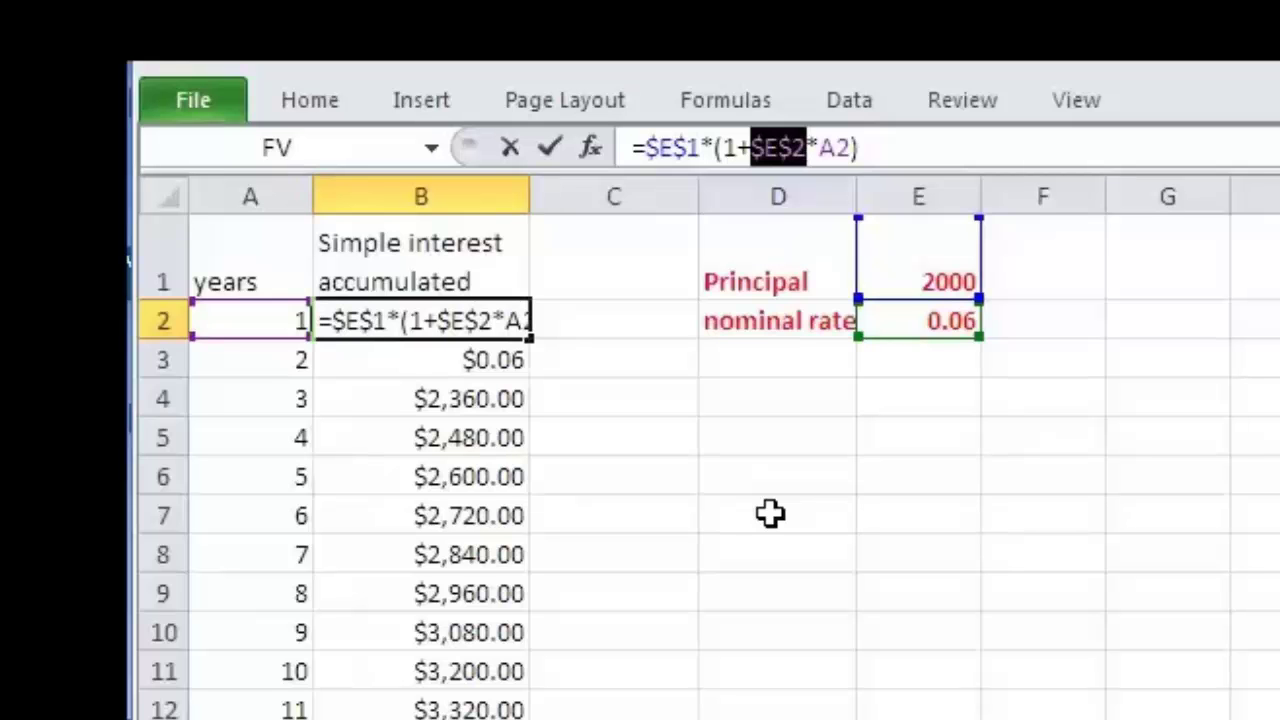
{"action": "key", "text": "F4"}
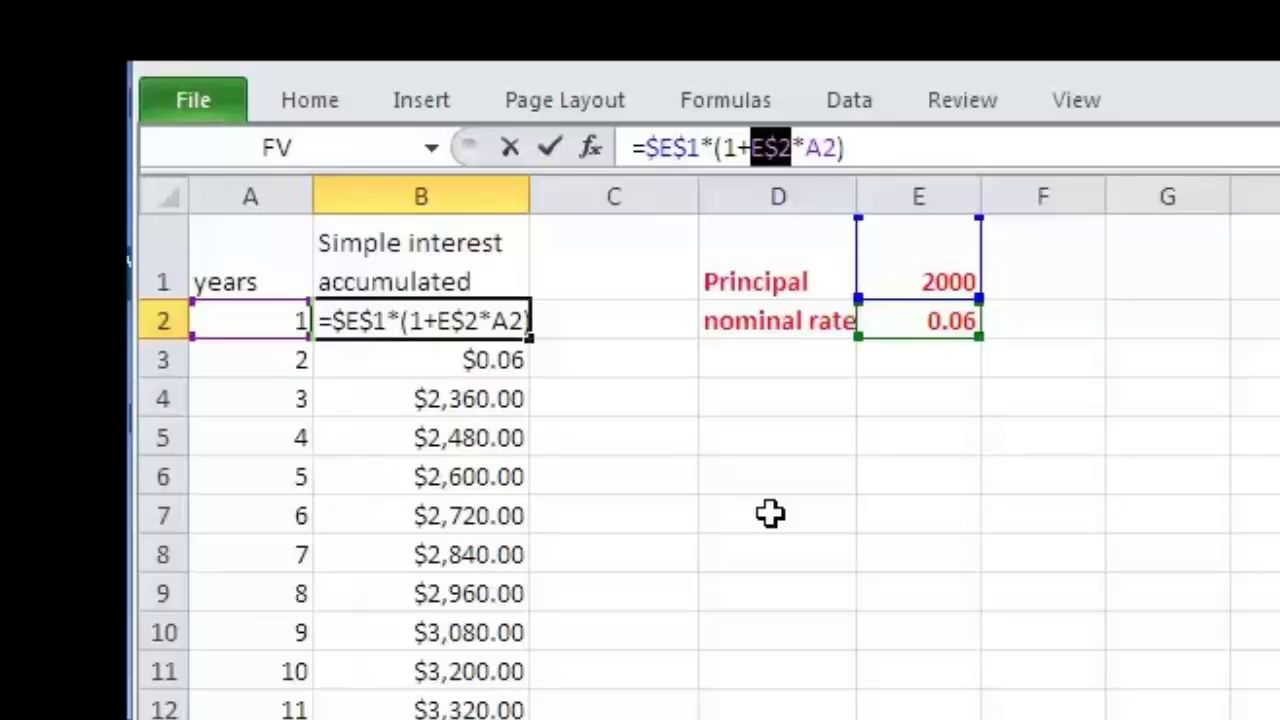
{"action": "key", "text": "F4"}
{"action": "key", "text": "F4"}
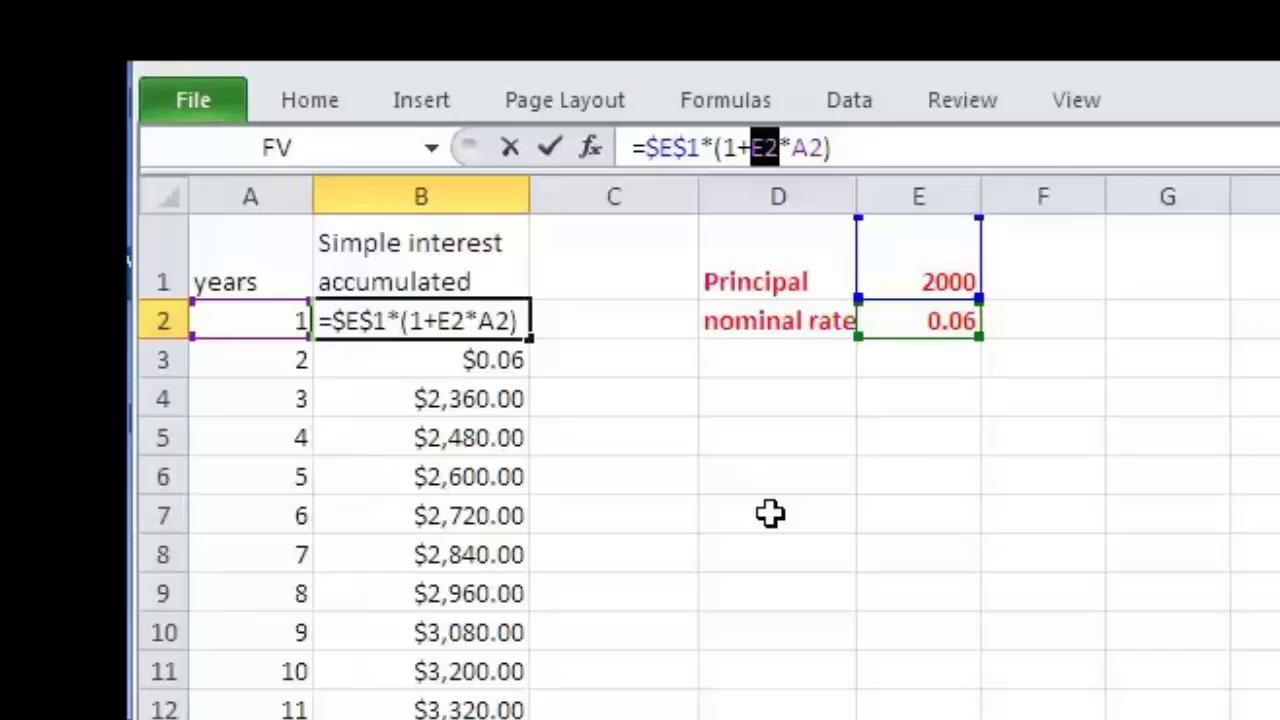
{"action": "key", "text": "F4"}
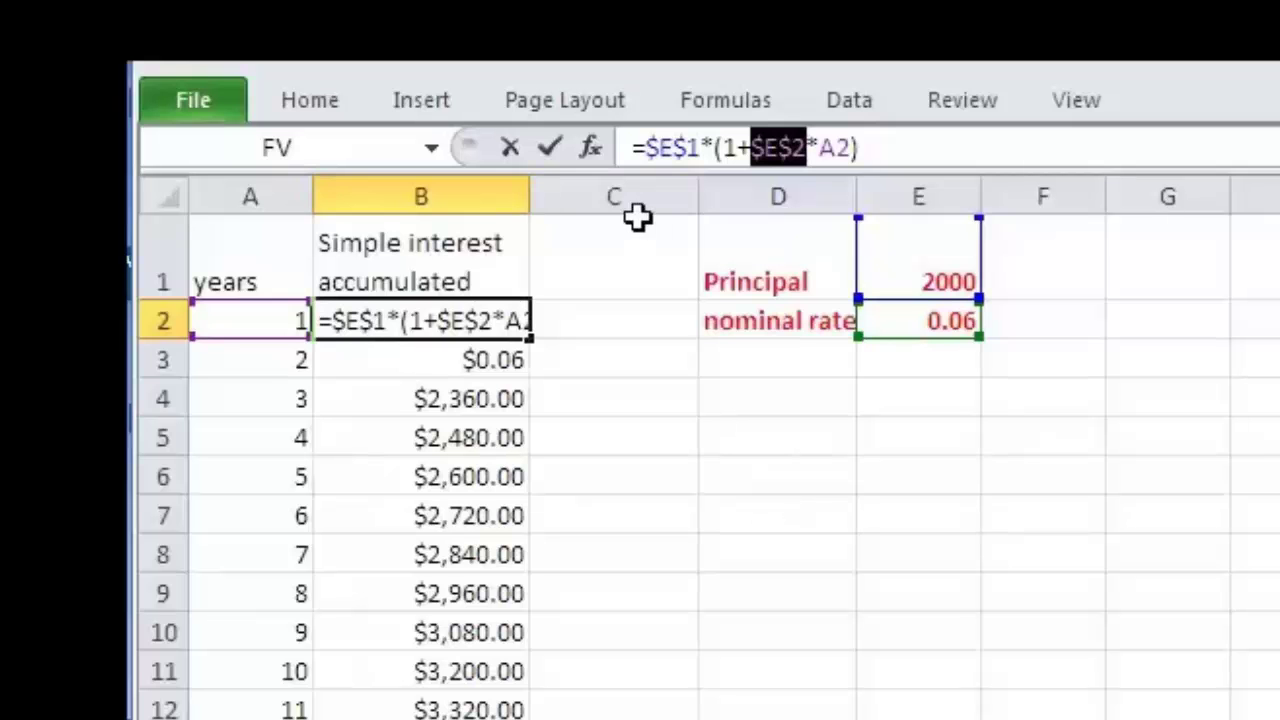
{"action": "left_click", "coordinate": [549, 148]}
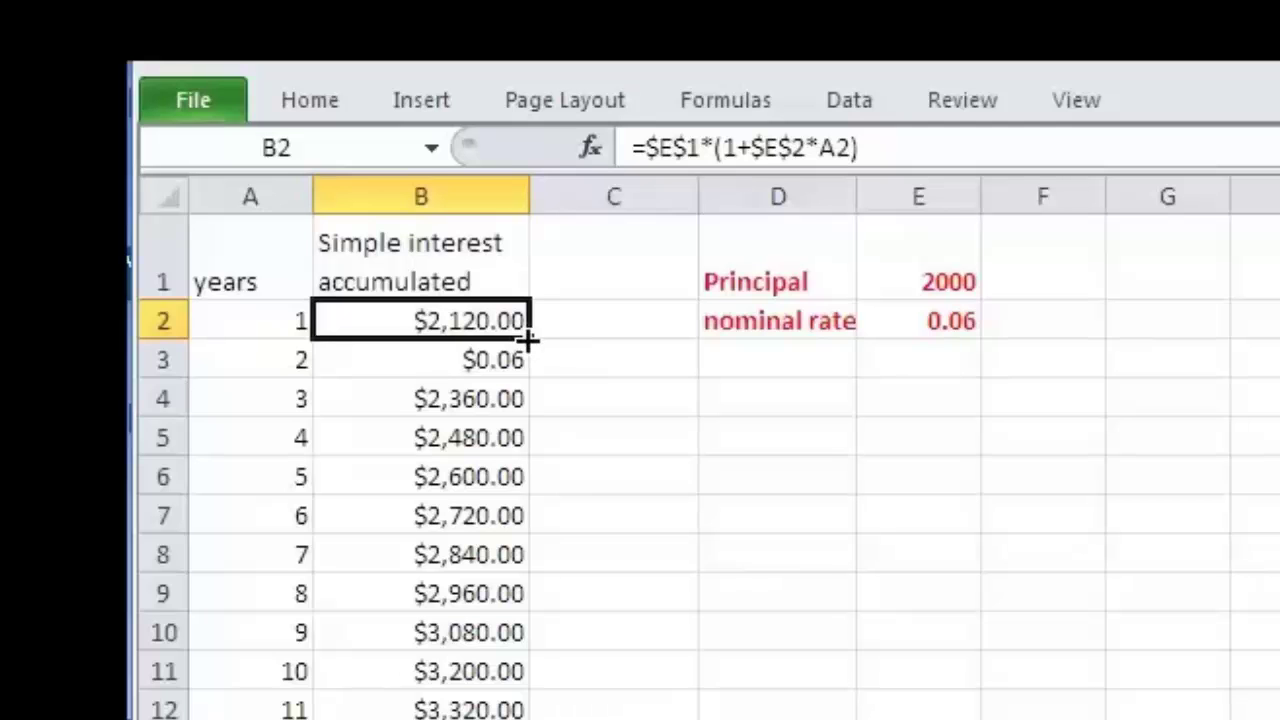
Step: Fill B2's formula down to B3, check its references, and continue filling it down column B for the remaining years
{"action": "left_click_drag", "start_coordinate": [530, 340], "coordinate": [532, 370]}
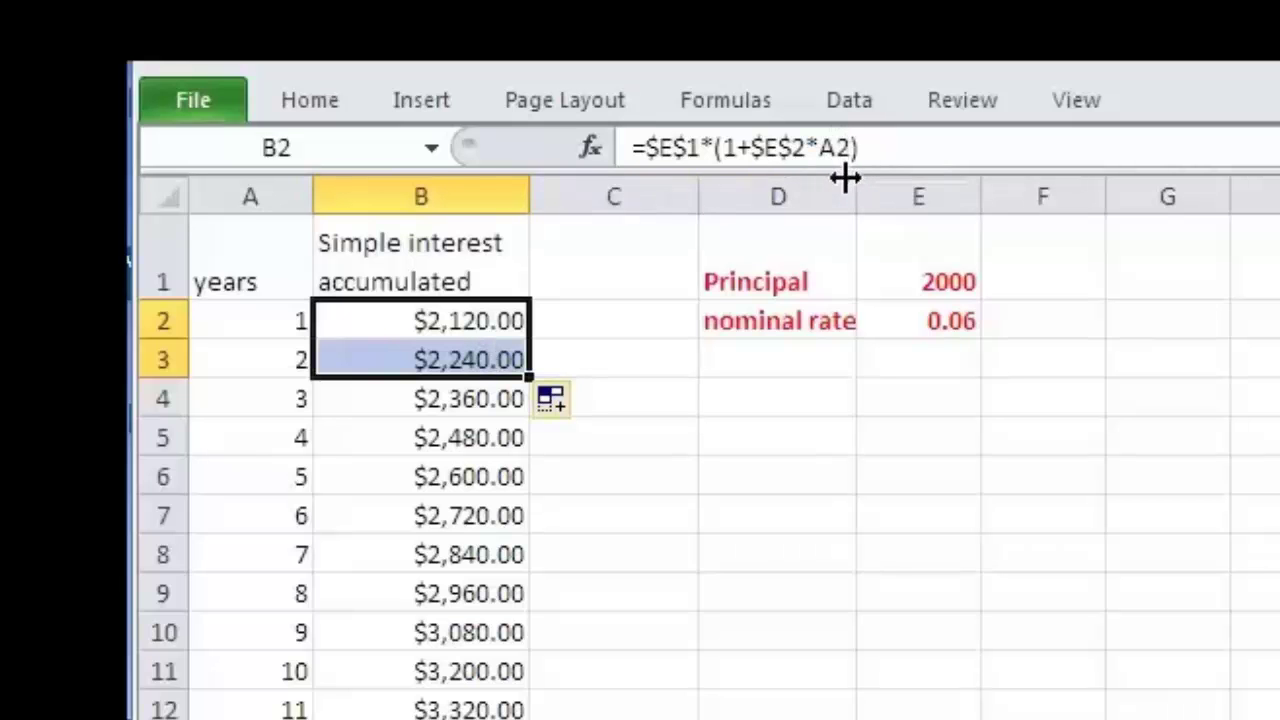
{"action": "left_click", "coordinate": [511, 366]}
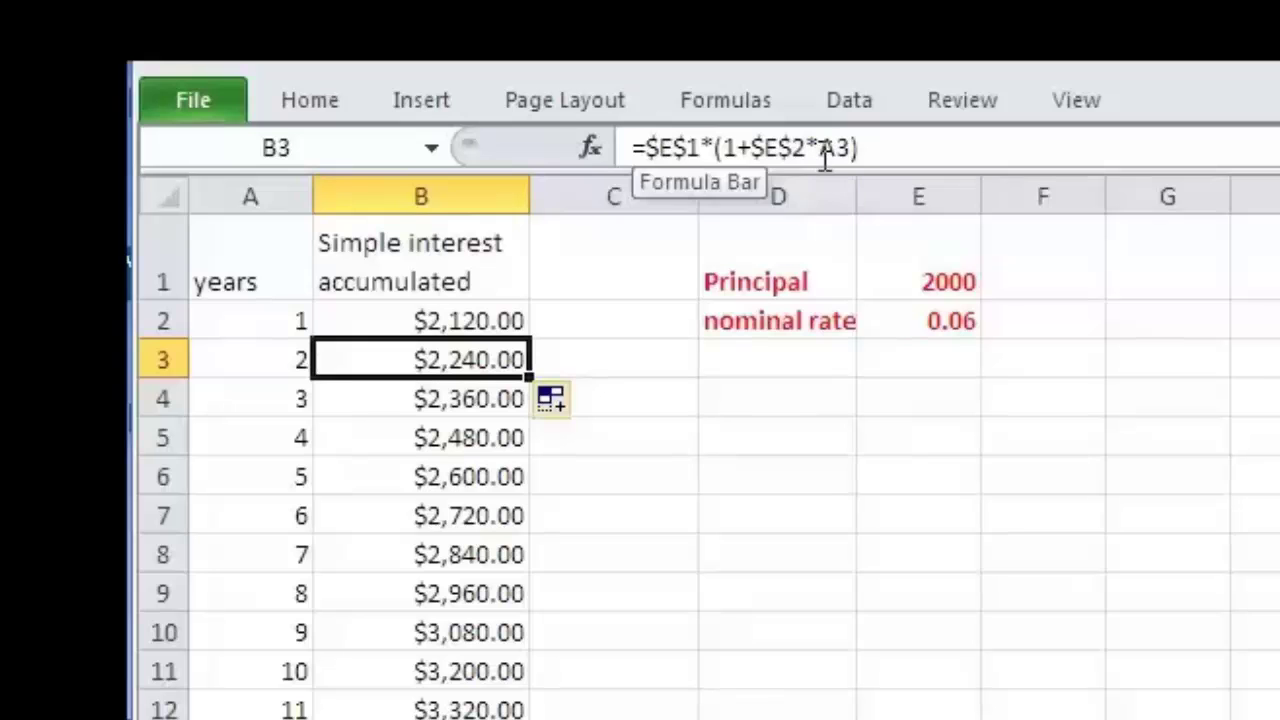
{"action": "left_click_drag", "start_coordinate": [527, 376], "coordinate": [528, 719]}
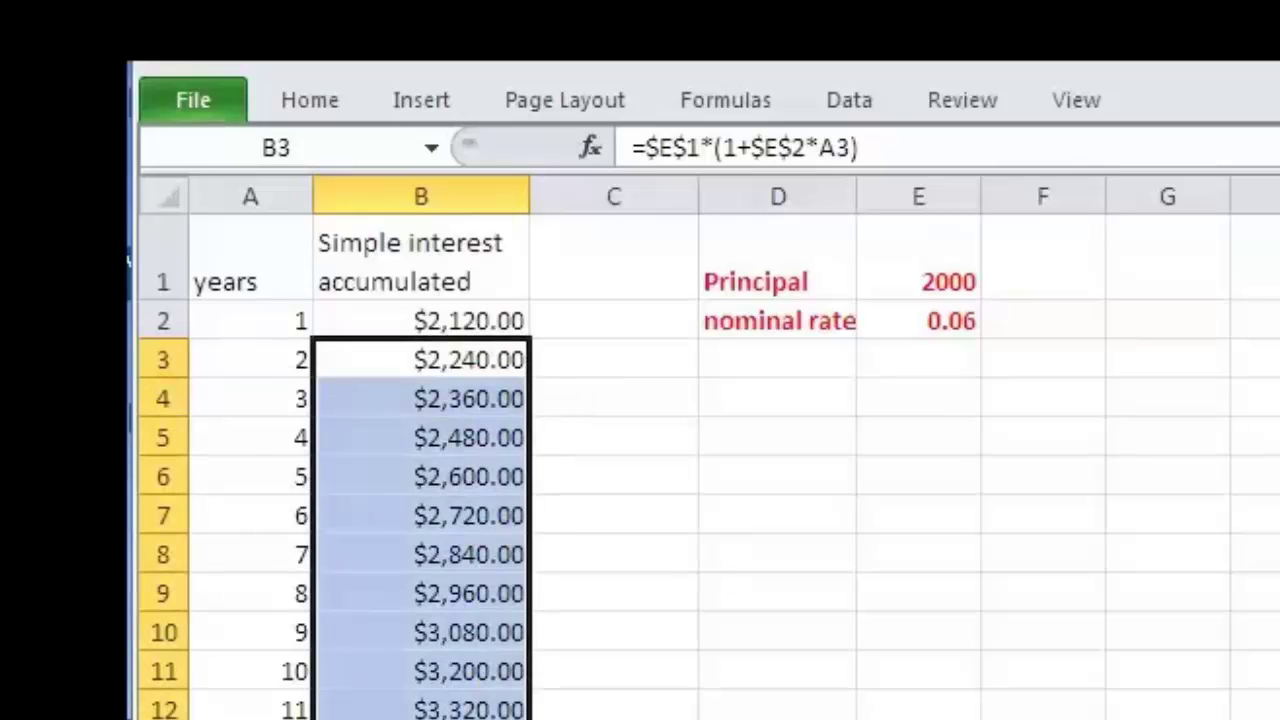
{"action": "key", "text": "ctrl+Down"}
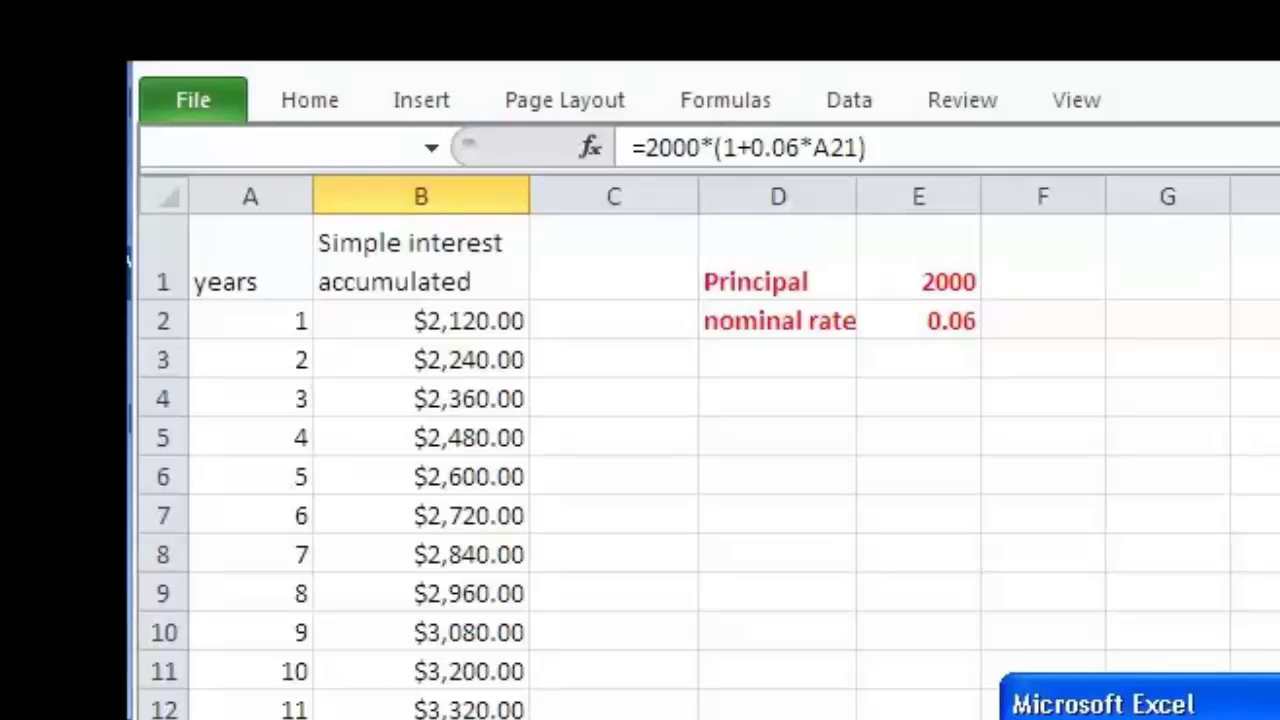
{"action": "key", "text": "Return"}
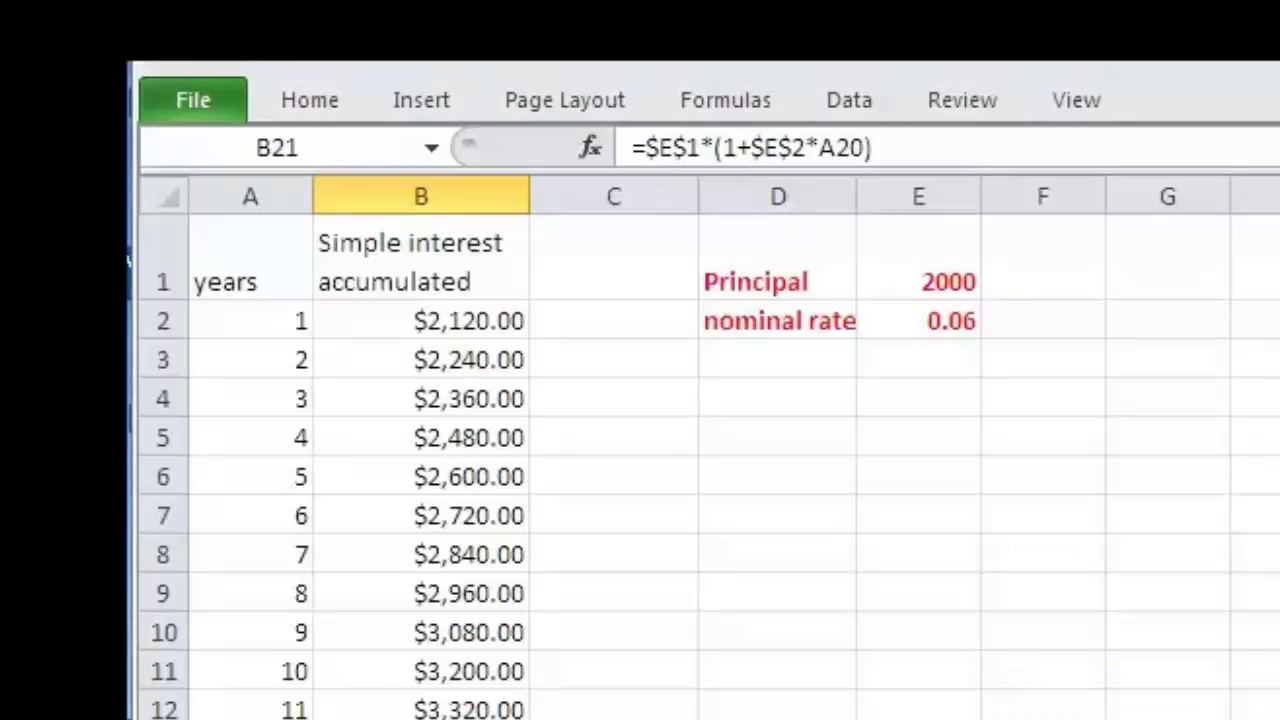
Step: Check the filled formulas in B20 and B19, and set the principal in E1 to 1000
{"action": "key", "text": "Up"}
{"action": "key", "text": "Up"}
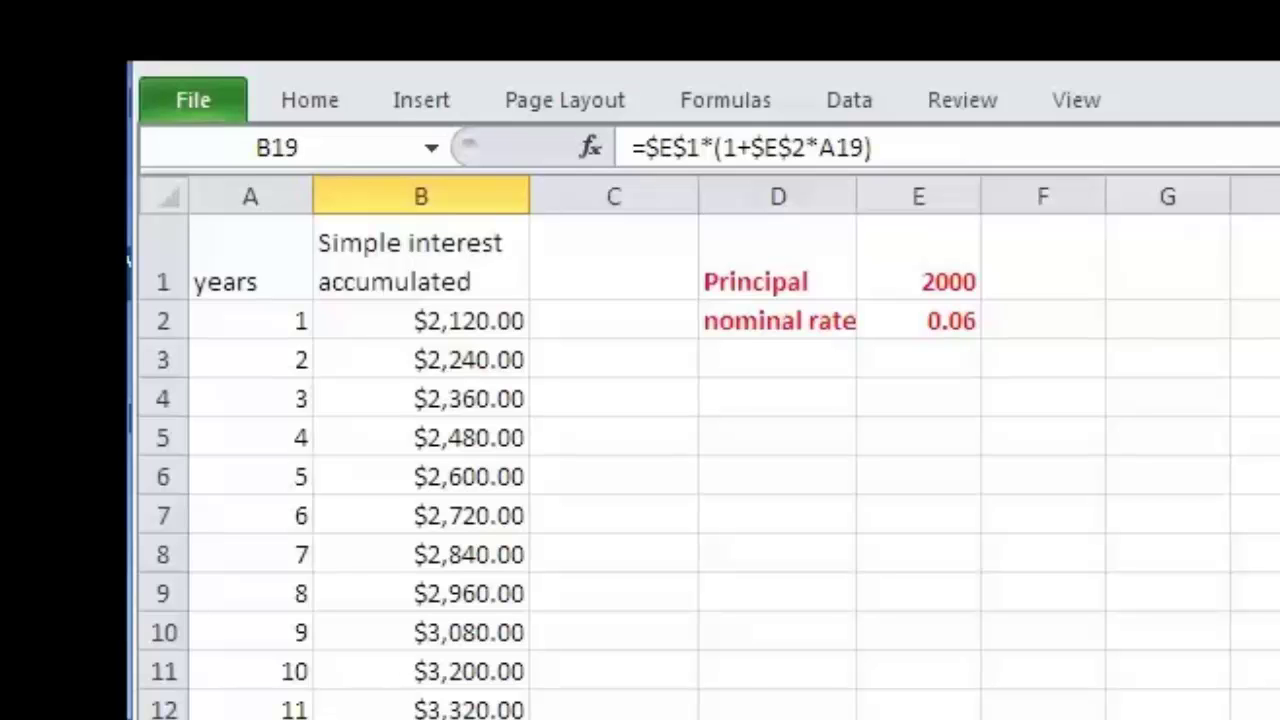
{"action": "left_click", "coordinate": [963, 280]}
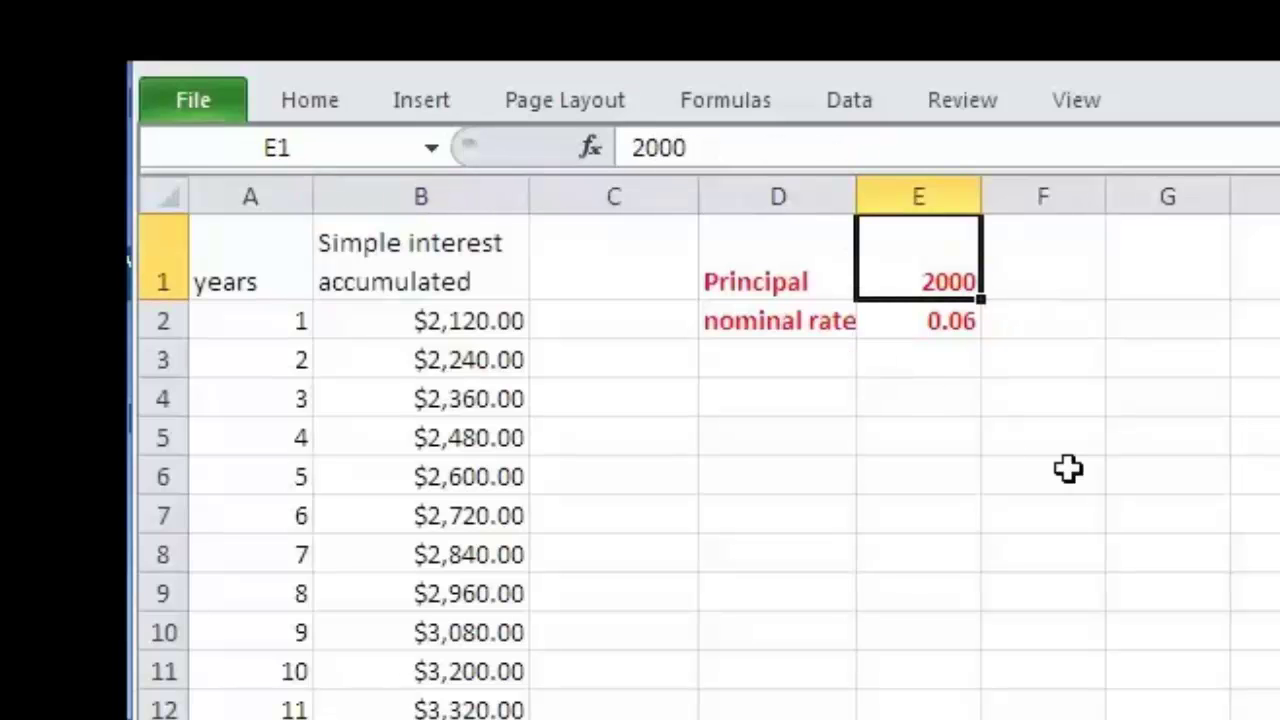
{"action": "type", "text": "100"}
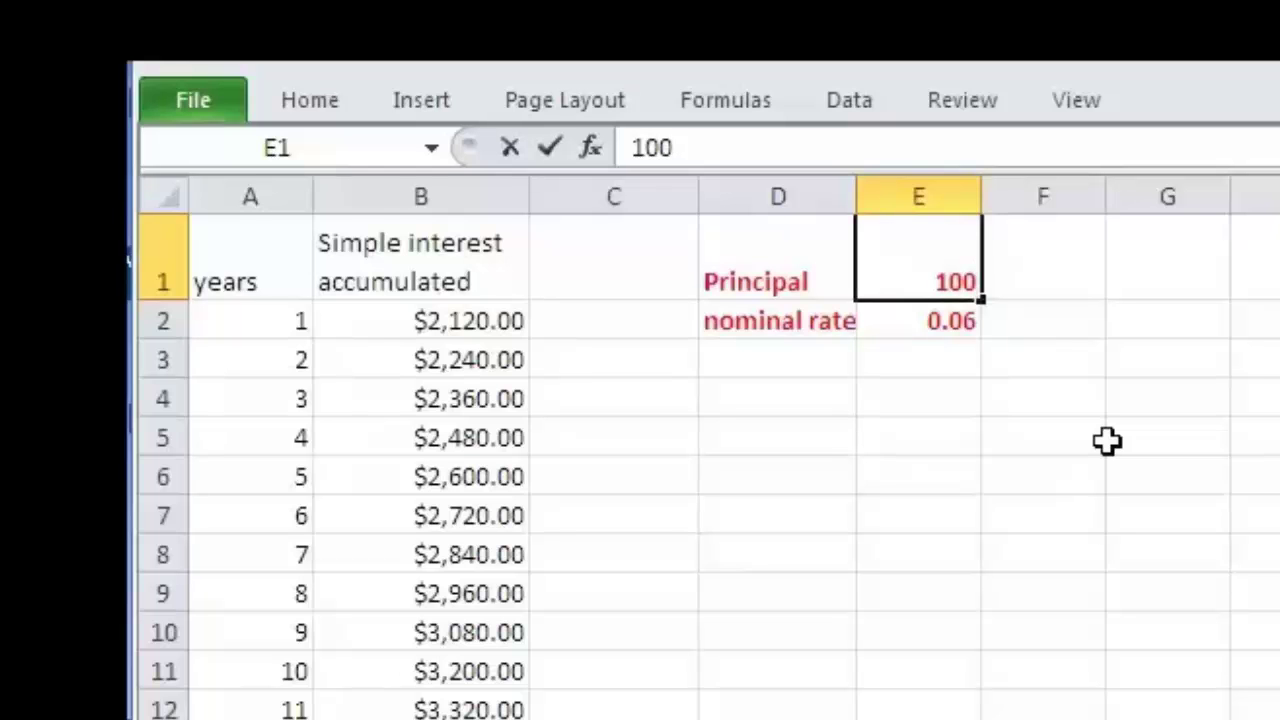
{"action": "type", "text": "0"}
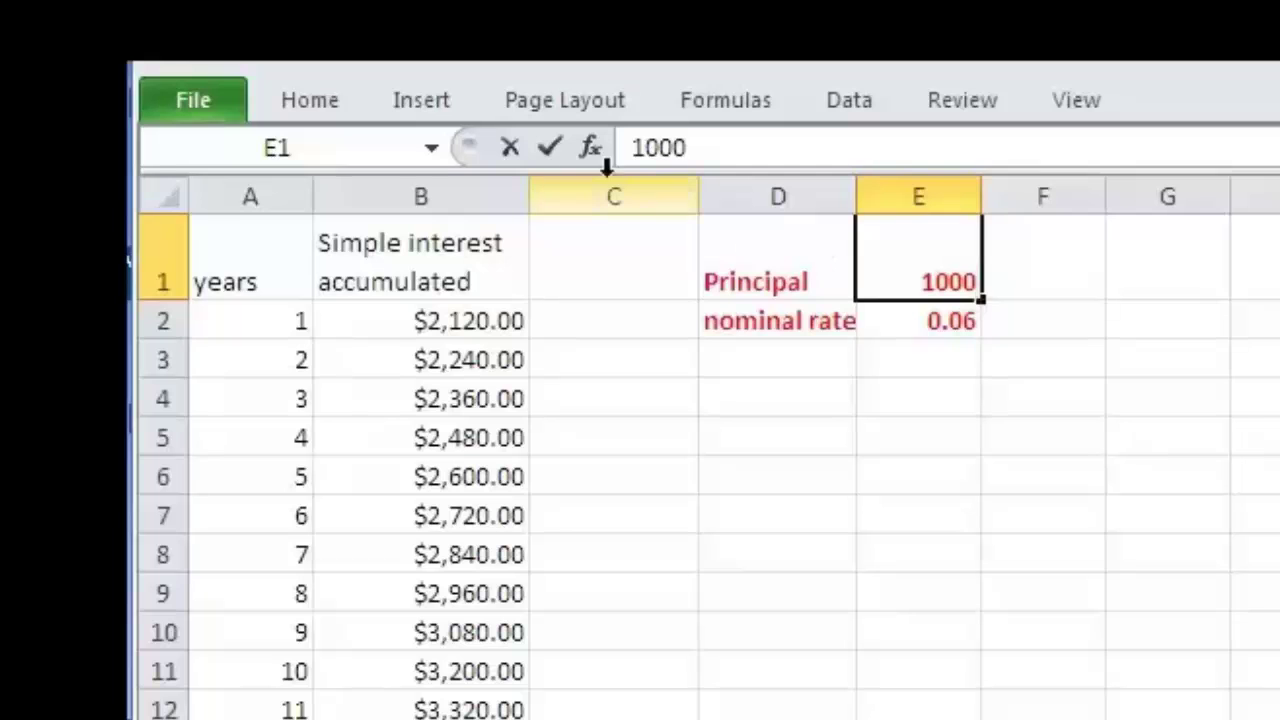
{"action": "left_click", "coordinate": [550, 149]}
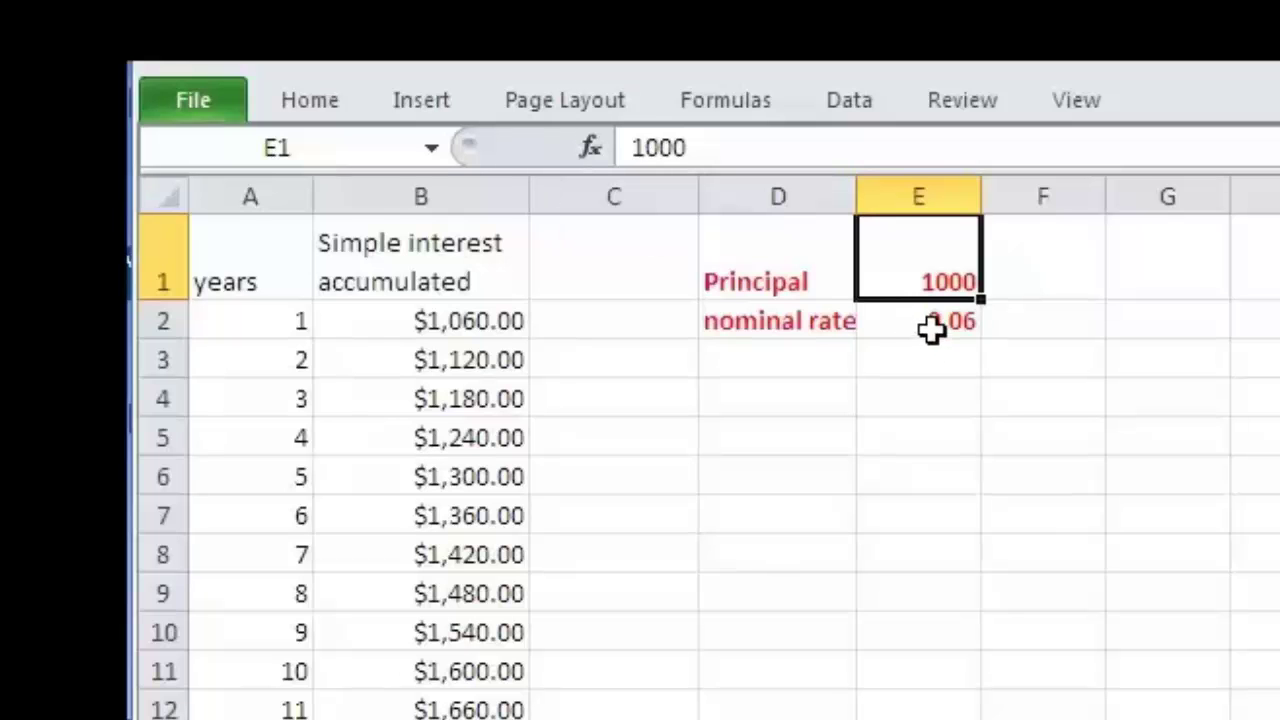
Step: Set the nominal rate in E2 to 0.08
{"action": "left_click", "coordinate": [915, 322]}
{"action": "type", "text": ".0"}
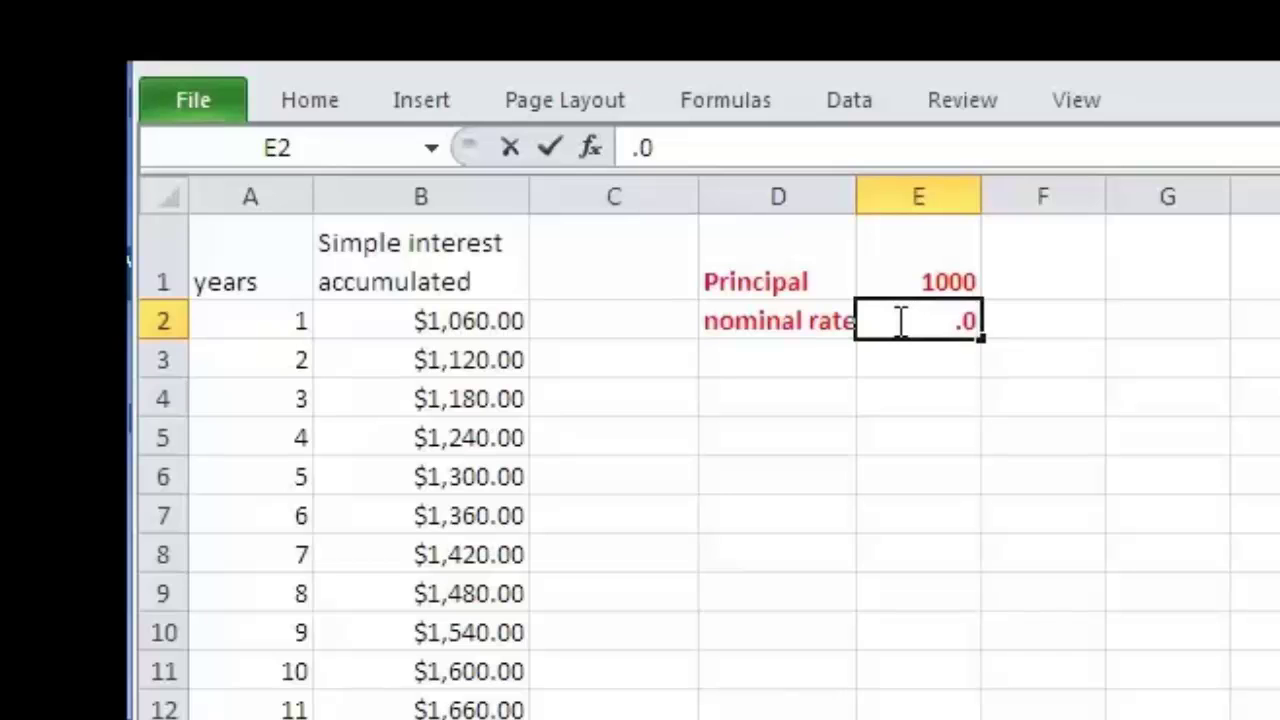
{"action": "type", "text": "8"}
{"action": "left_click", "coordinate": [550, 147]}
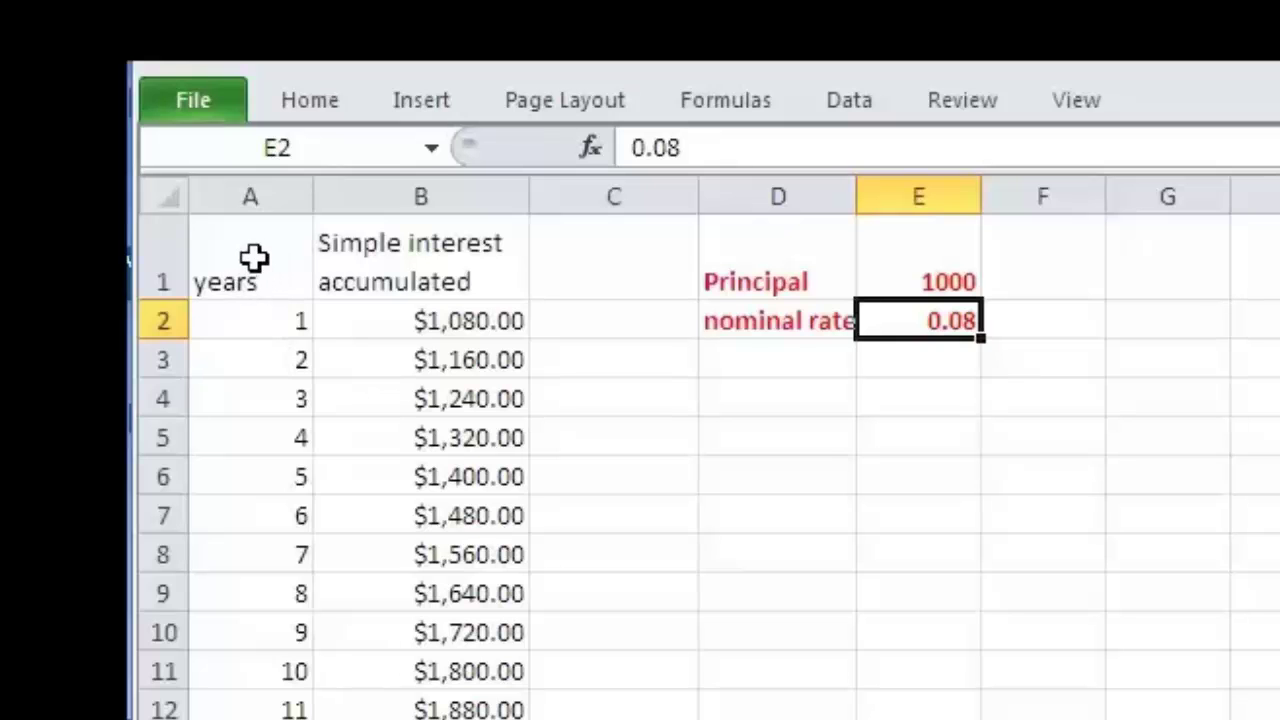
Step: Insert a markers-only scatter chart from the years and simple interest accumulated columns, including their headers
{"action": "left_click_drag", "start_coordinate": [250, 262], "coordinate": [420, 719]}
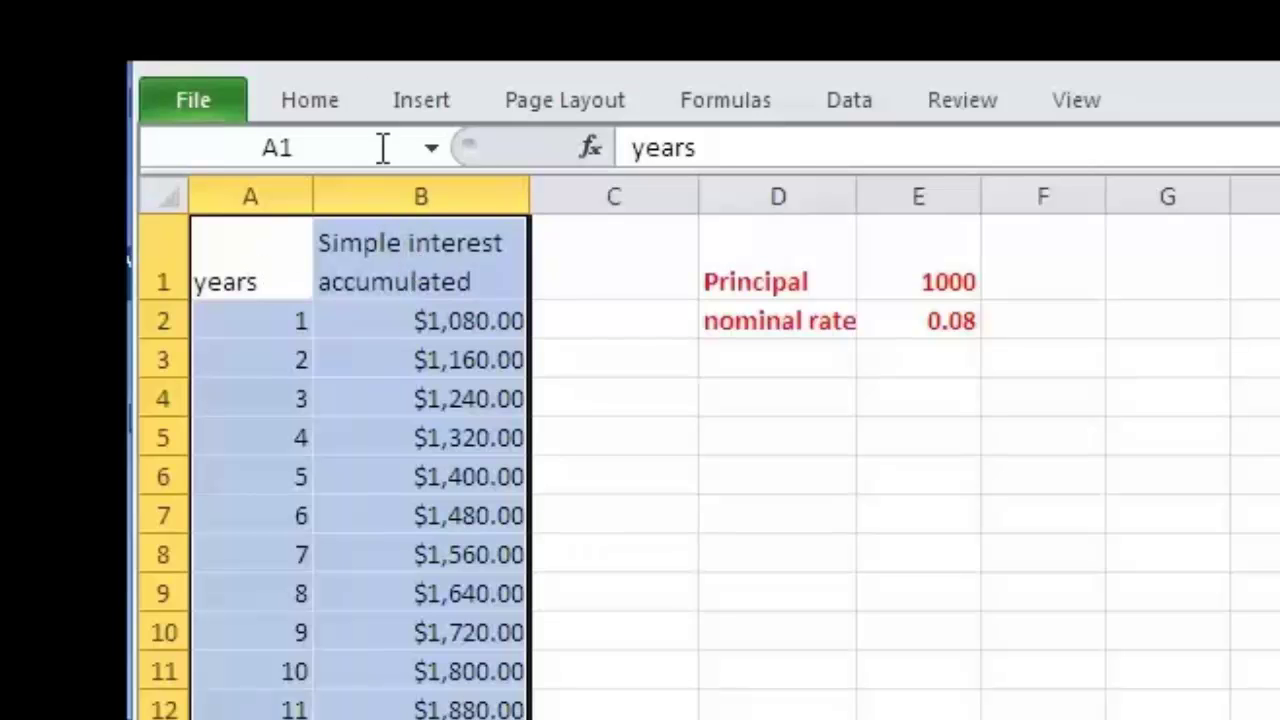
{"action": "left_click", "coordinate": [425, 105]}
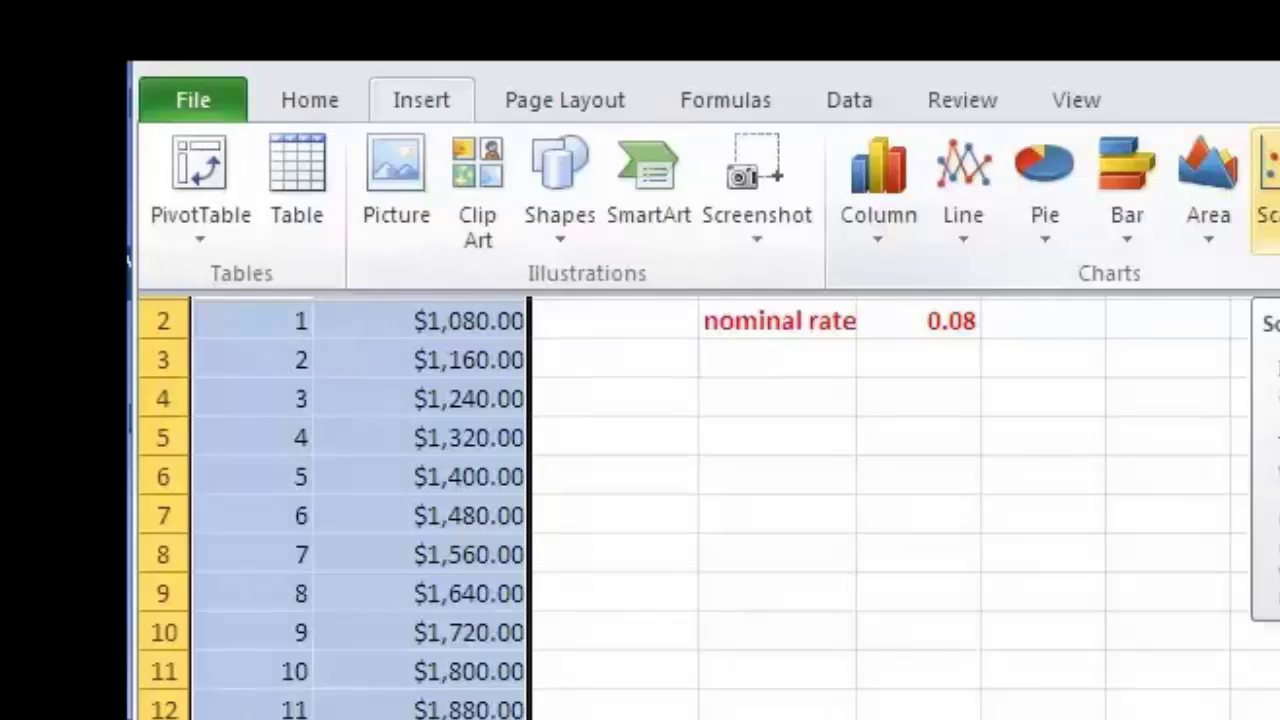
{"action": "left_click", "coordinate": [1267, 185]}
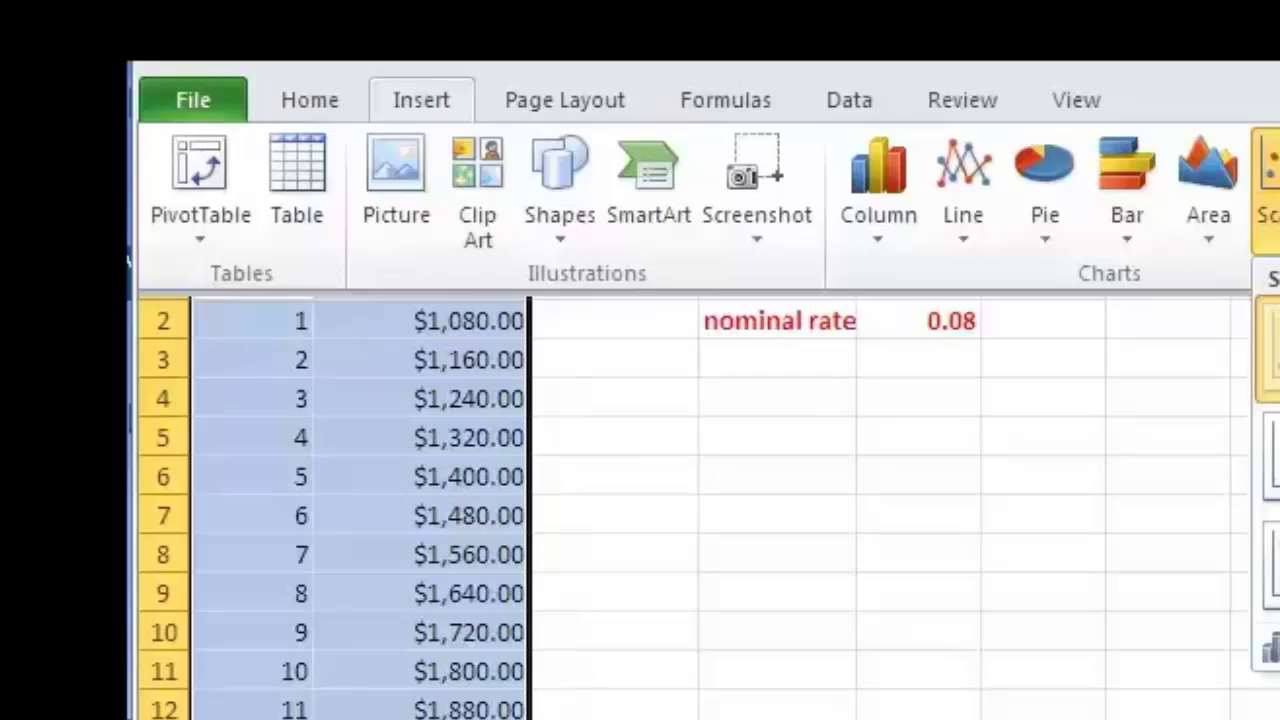
{"action": "left_click", "coordinate": [1268, 345]}
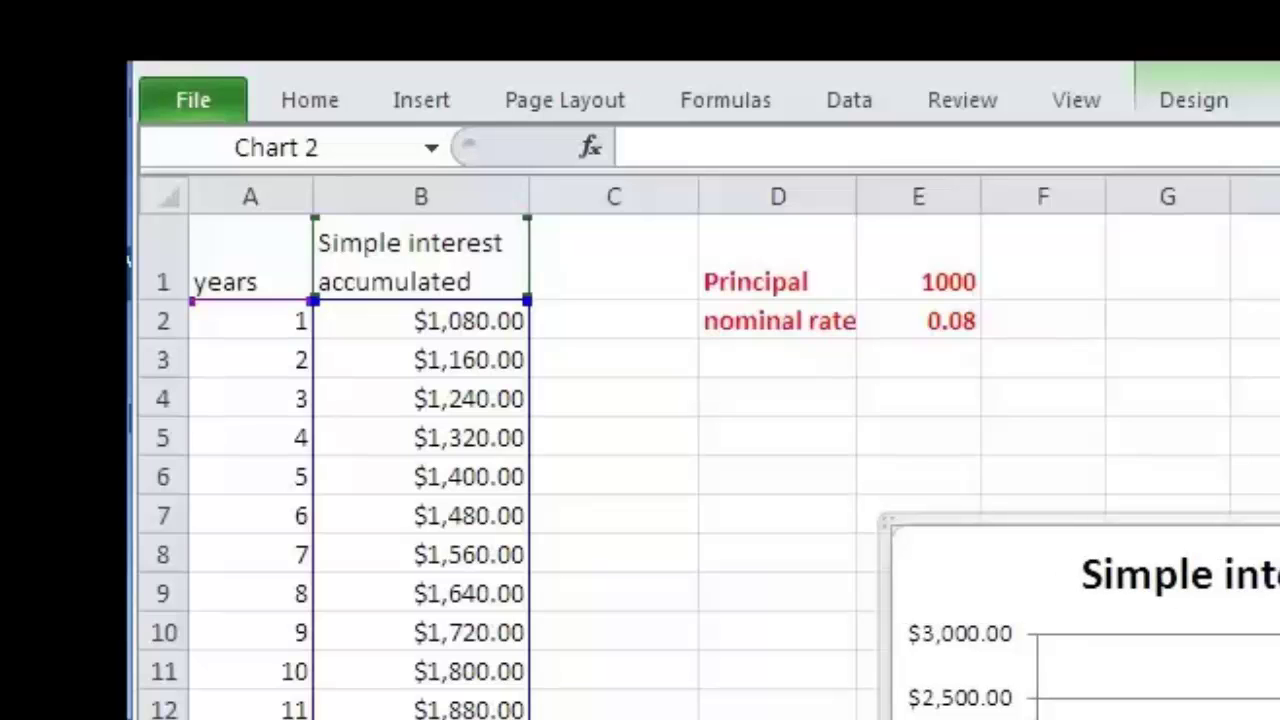
Step: Examine the scatter chart's design options and the types offered for changing the chart, and close the chart type dialog
{"action": "left_click", "coordinate": [1222, 105]}
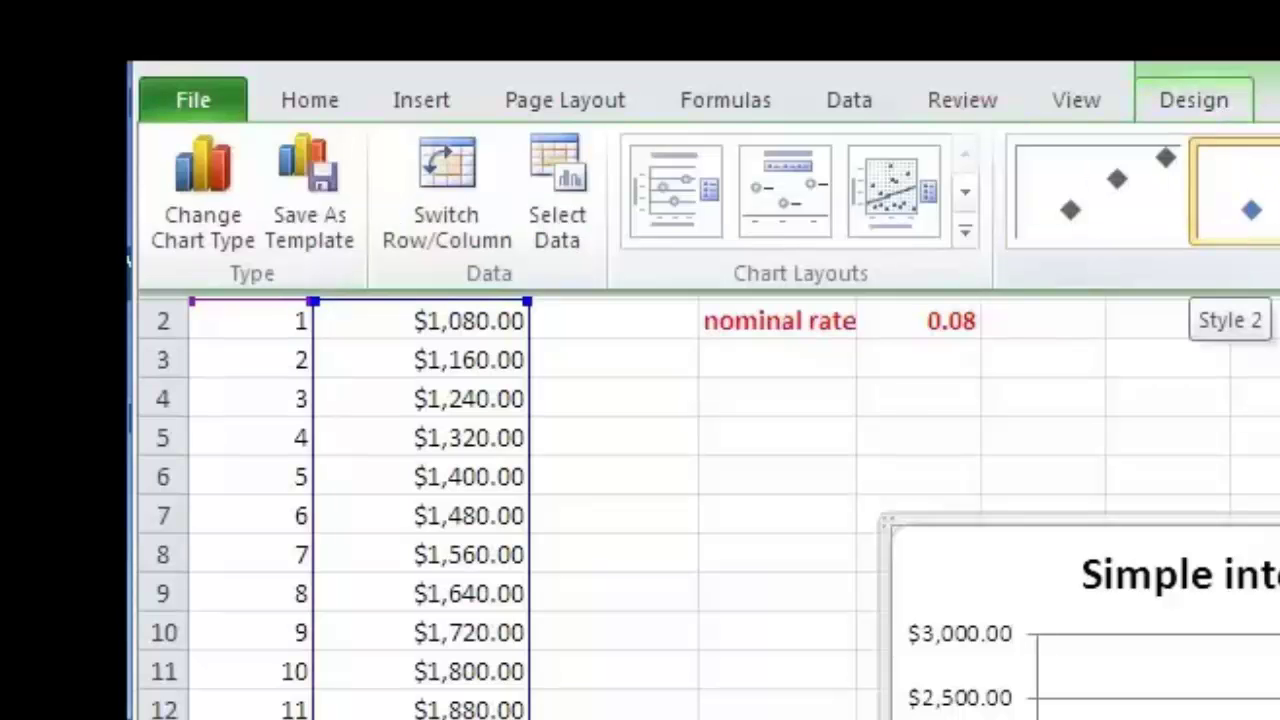
{"action": "key", "text": "Escape"}
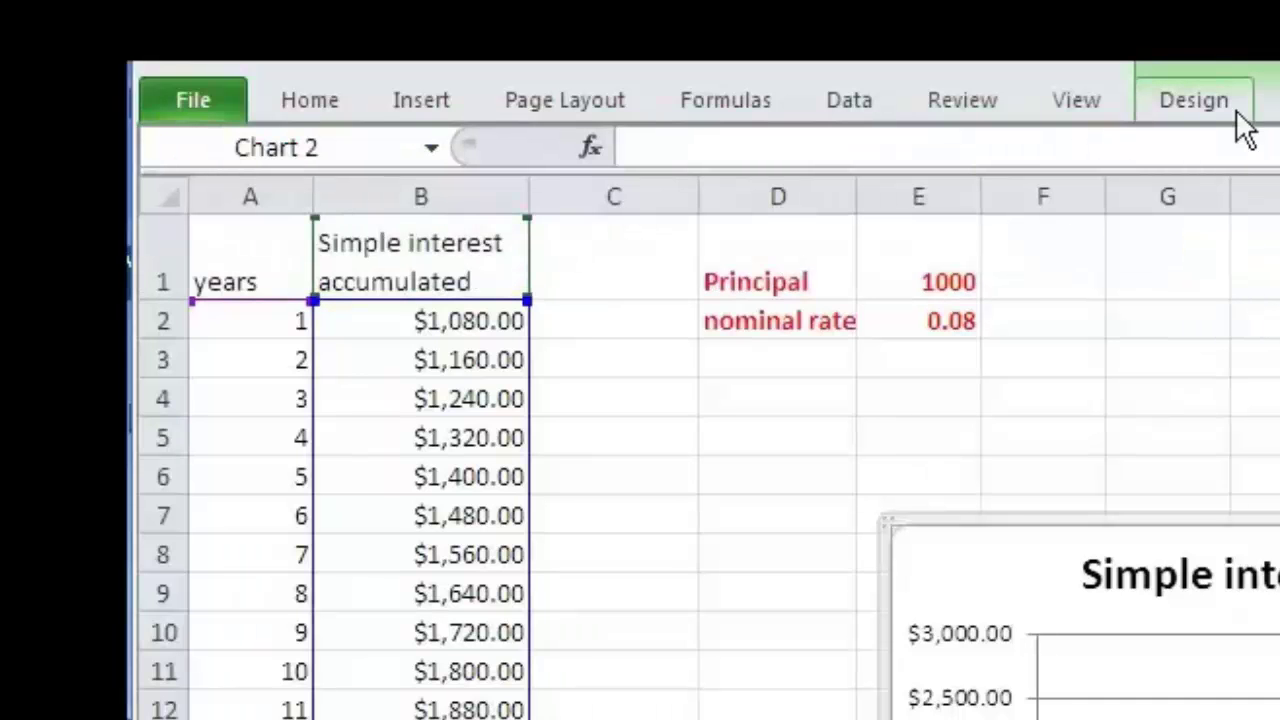
{"action": "left_click", "coordinate": [1195, 100]}
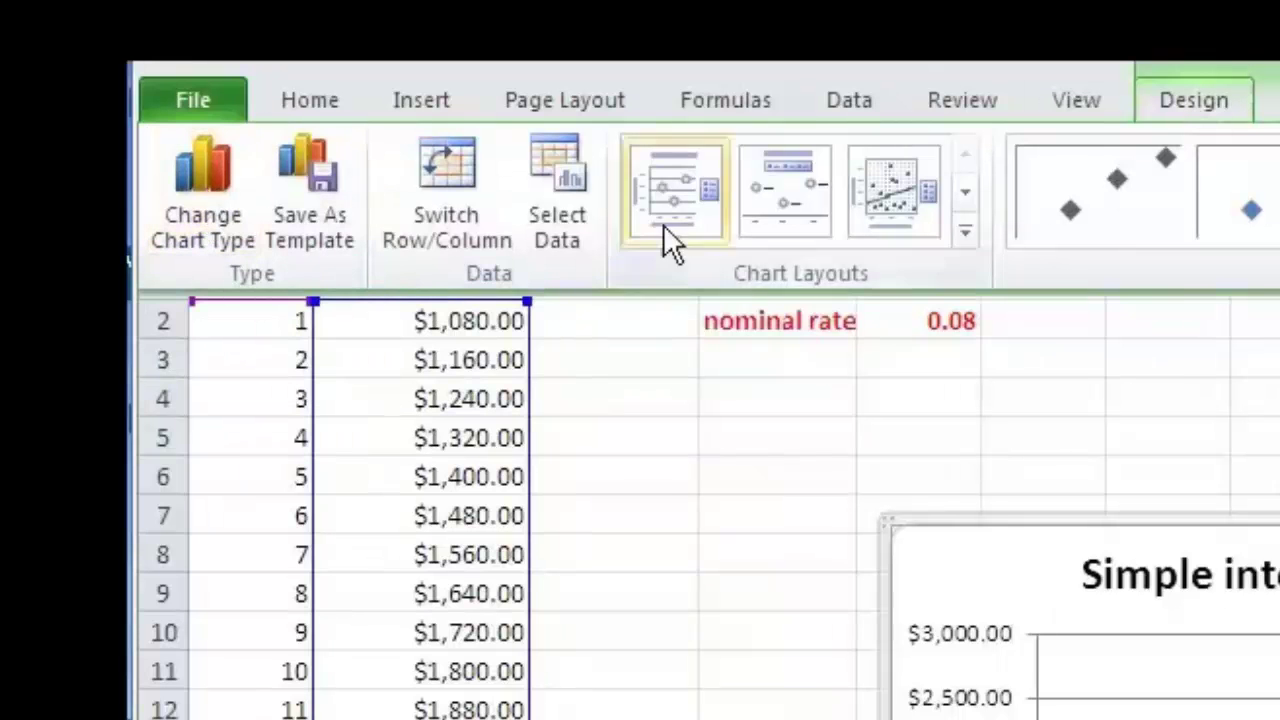
{"action": "left_click", "coordinate": [223, 189]}
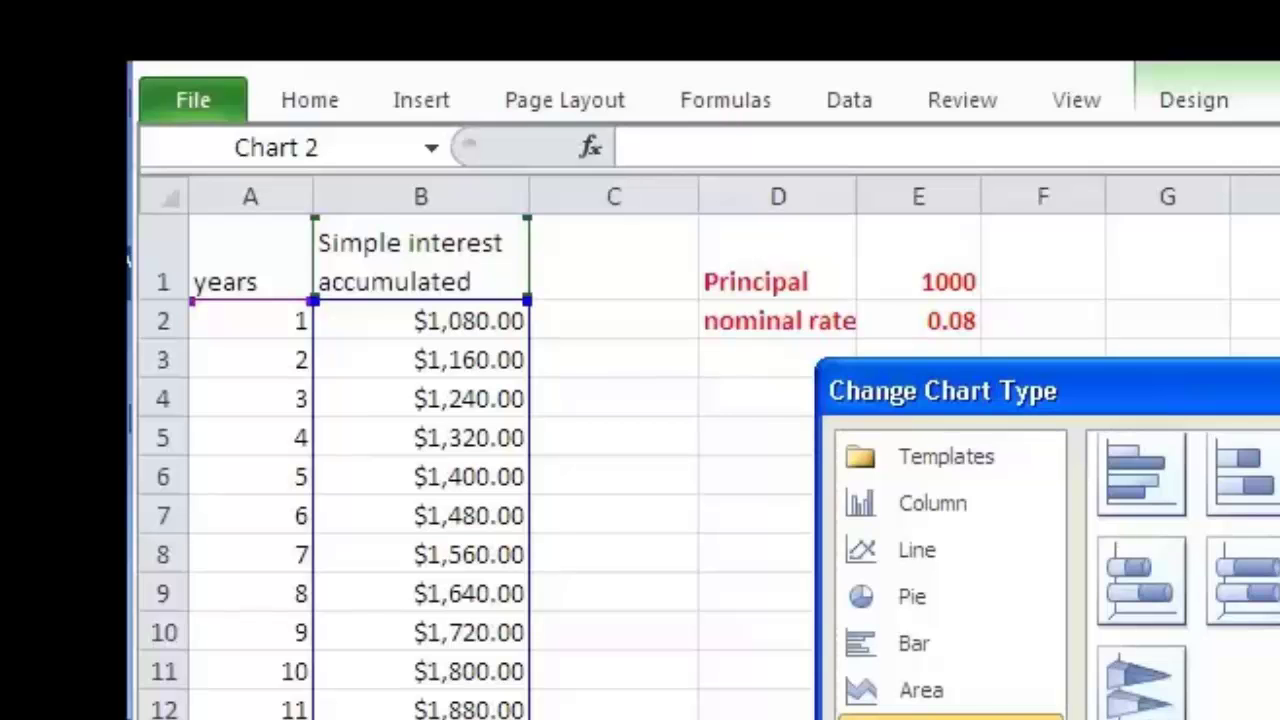
{"action": "key", "text": "Return"}
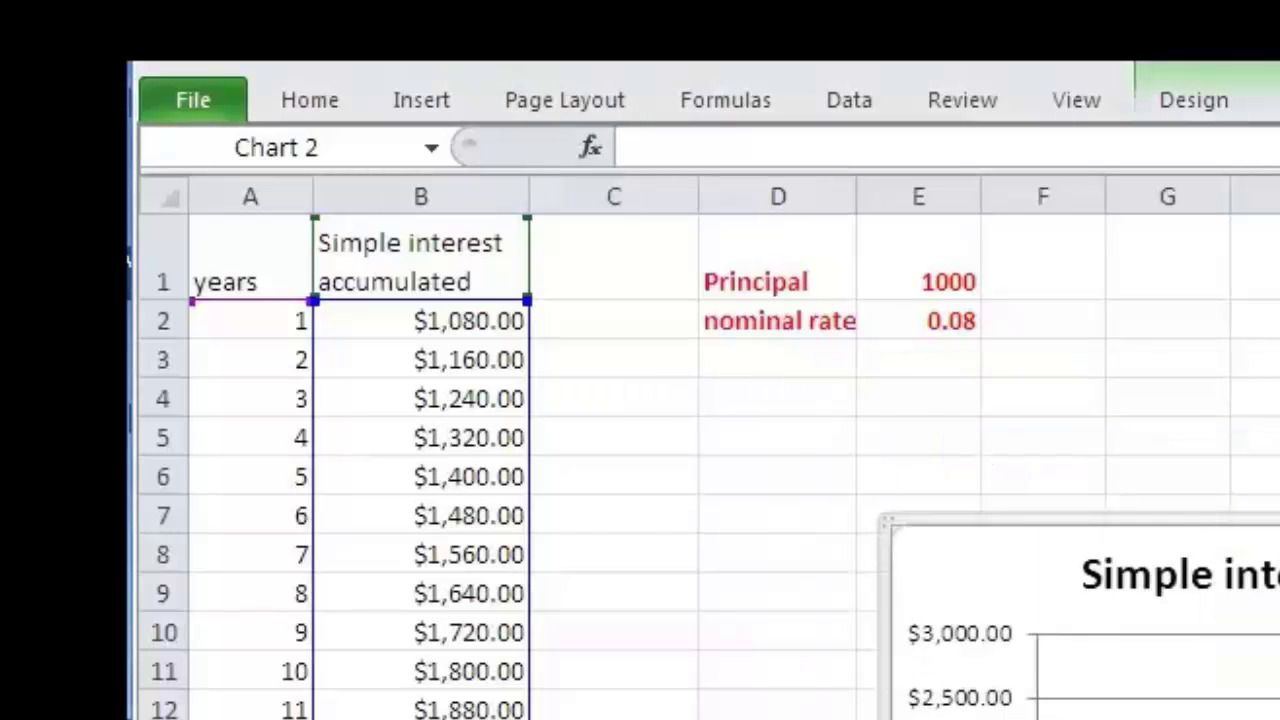